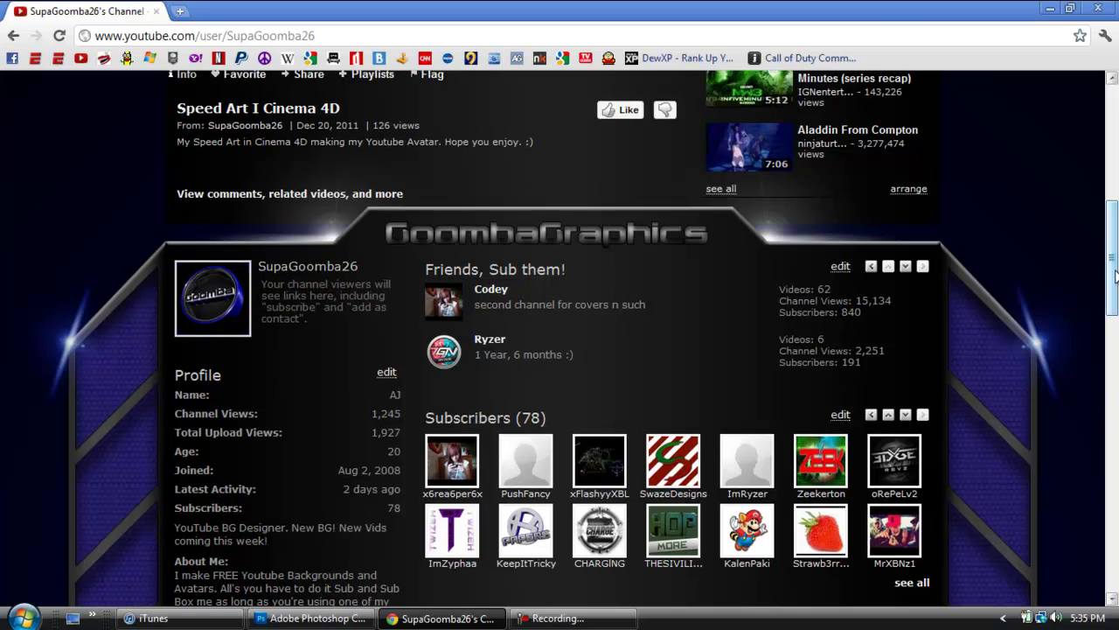
Switch to Photoshop and create a new 1280 × 720 px RGB document with a white background
{"action": "left_click", "coordinate": [280, 615]}
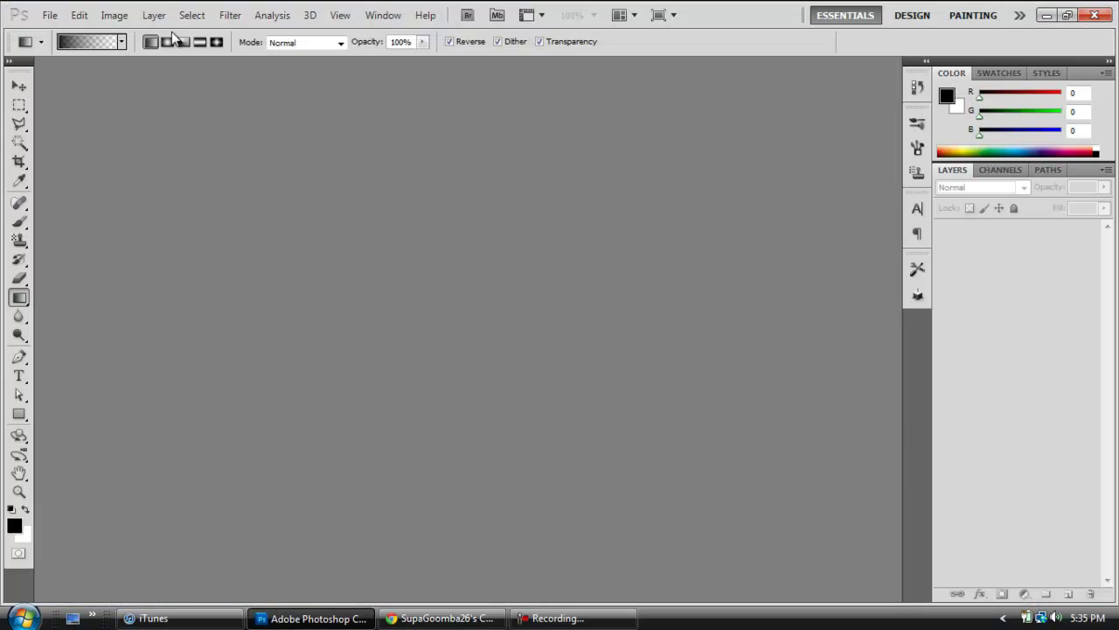
{"action": "left_click", "coordinate": [45, 15]}
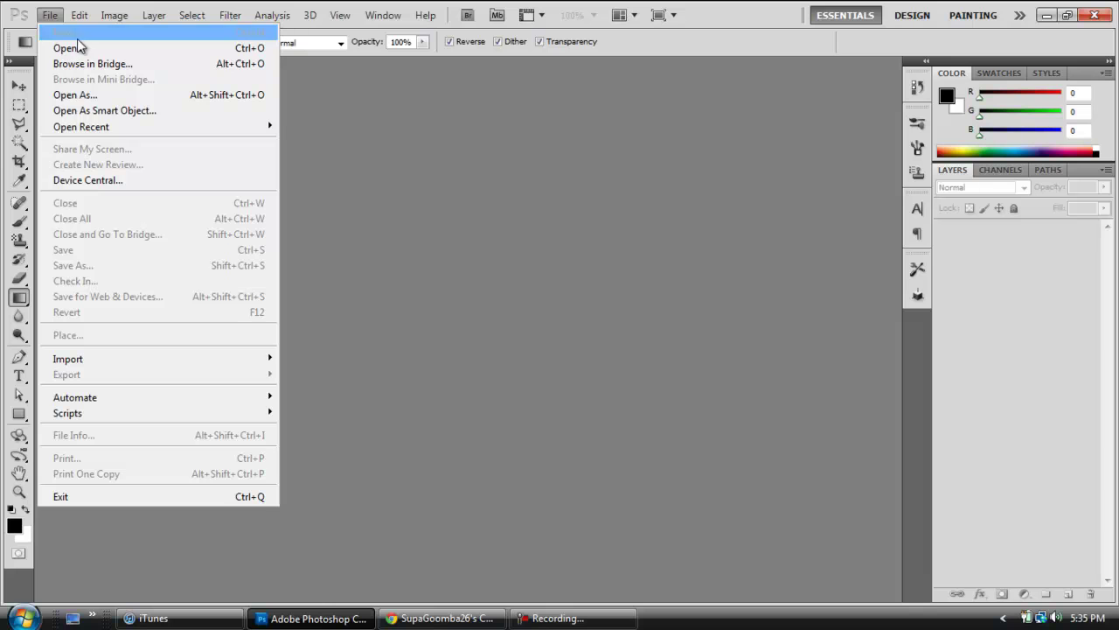
{"action": "key", "text": "ctrl+n"}
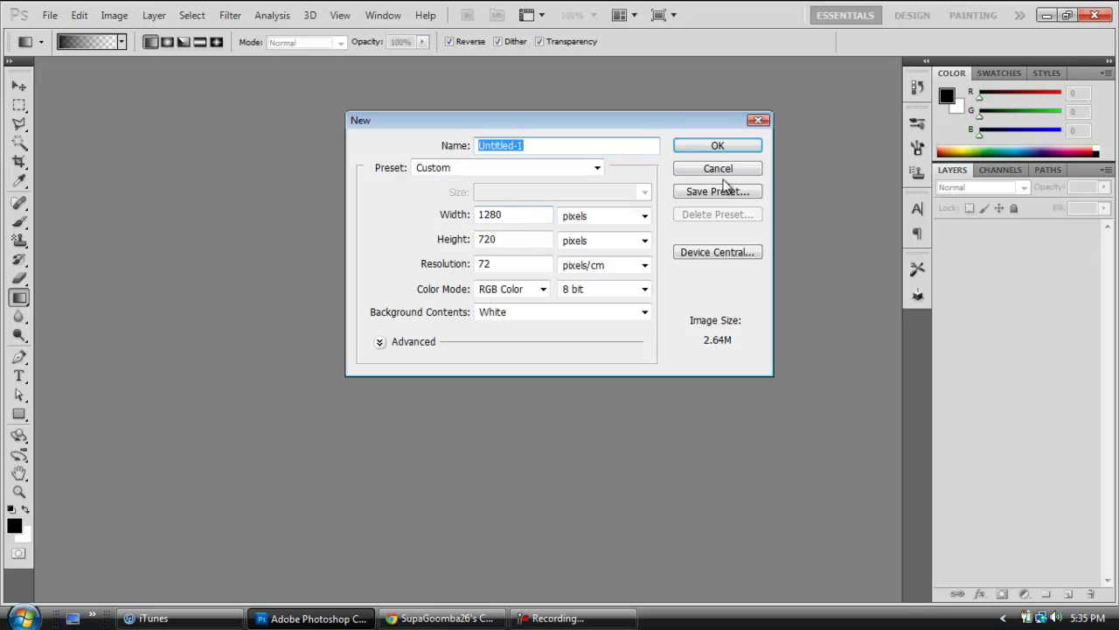
{"action": "left_click", "coordinate": [708, 147]}
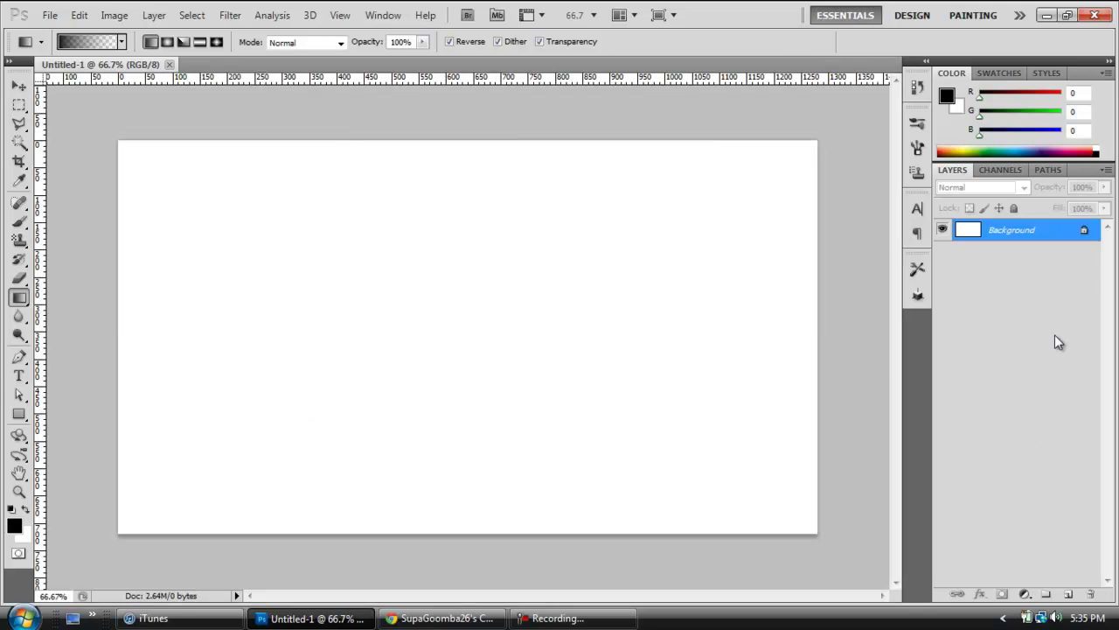
Convert the locked background into a regular layer and give it a reversed, radial near-black Gradient Overlay
{"action": "double_click", "coordinate": [1058, 231]}
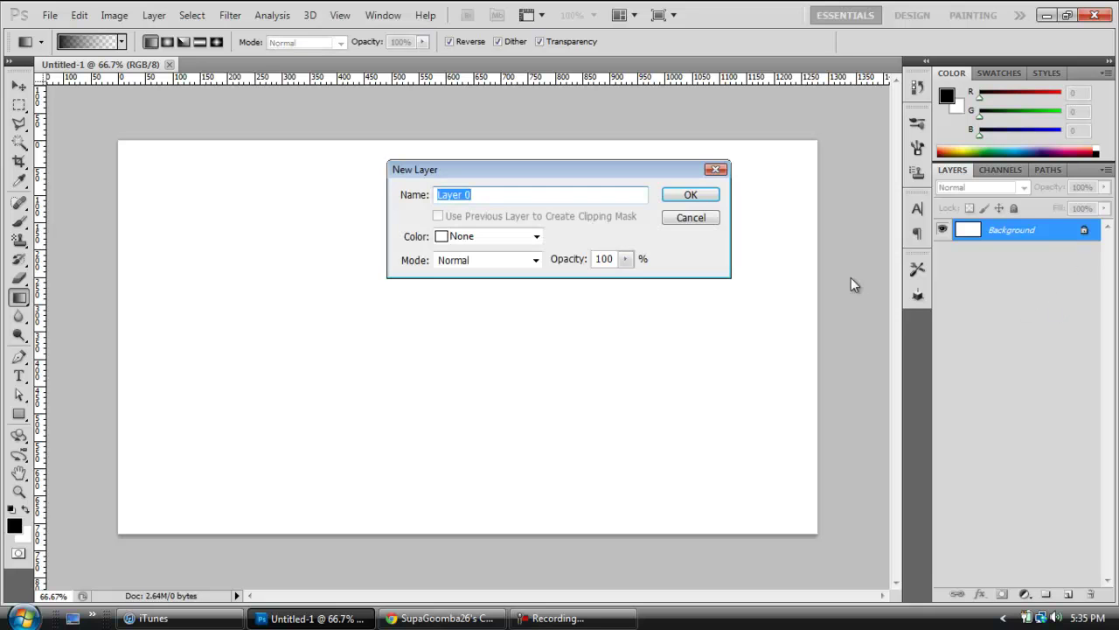
{"action": "left_click", "coordinate": [711, 200]}
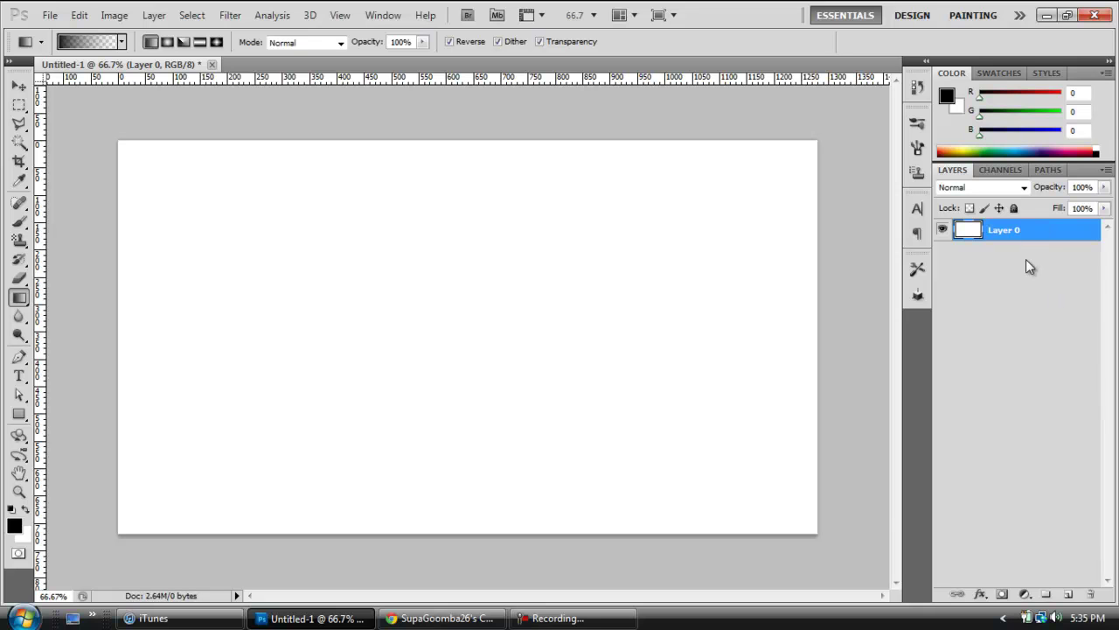
{"action": "double_click", "coordinate": [1032, 231]}
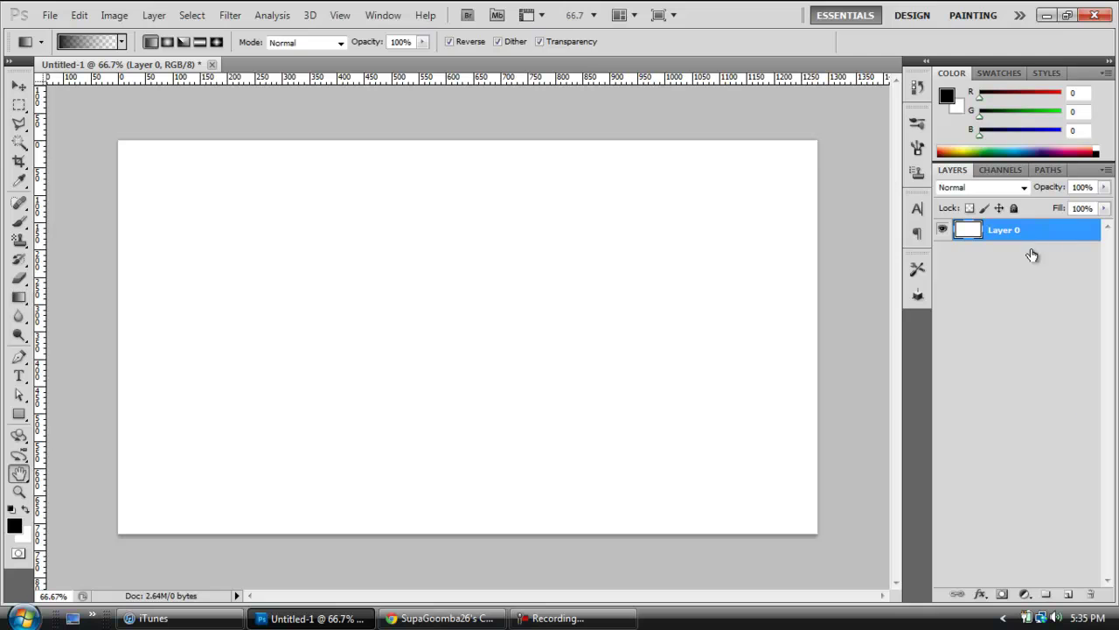
{"action": "left_click", "coordinate": [630, 278]}
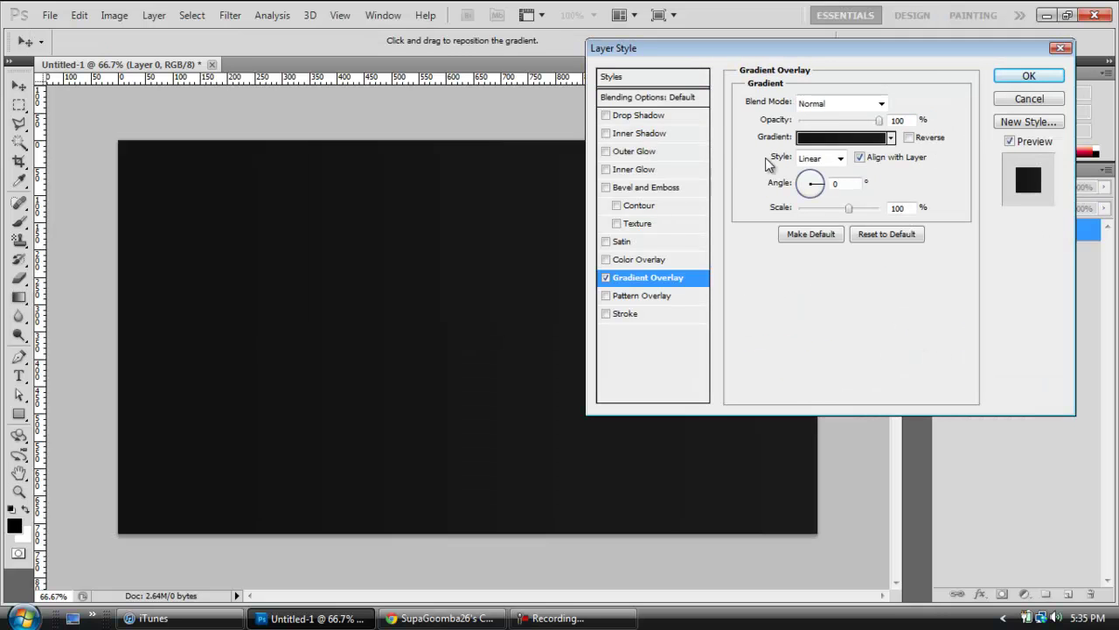
{"action": "left_click", "coordinate": [840, 159]}
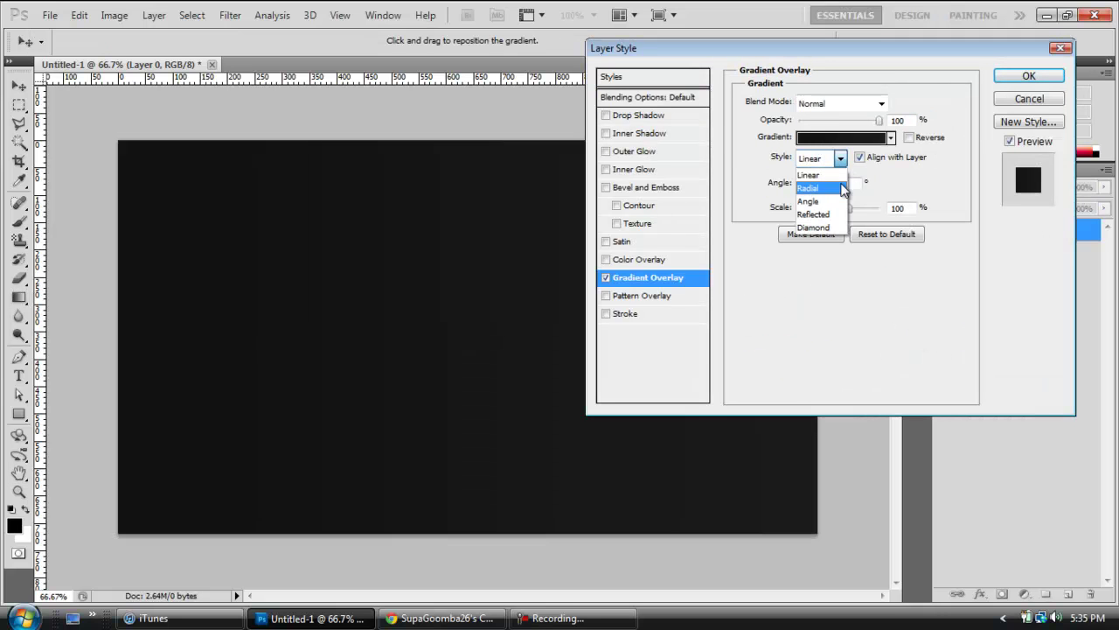
{"action": "left_click", "coordinate": [835, 191]}
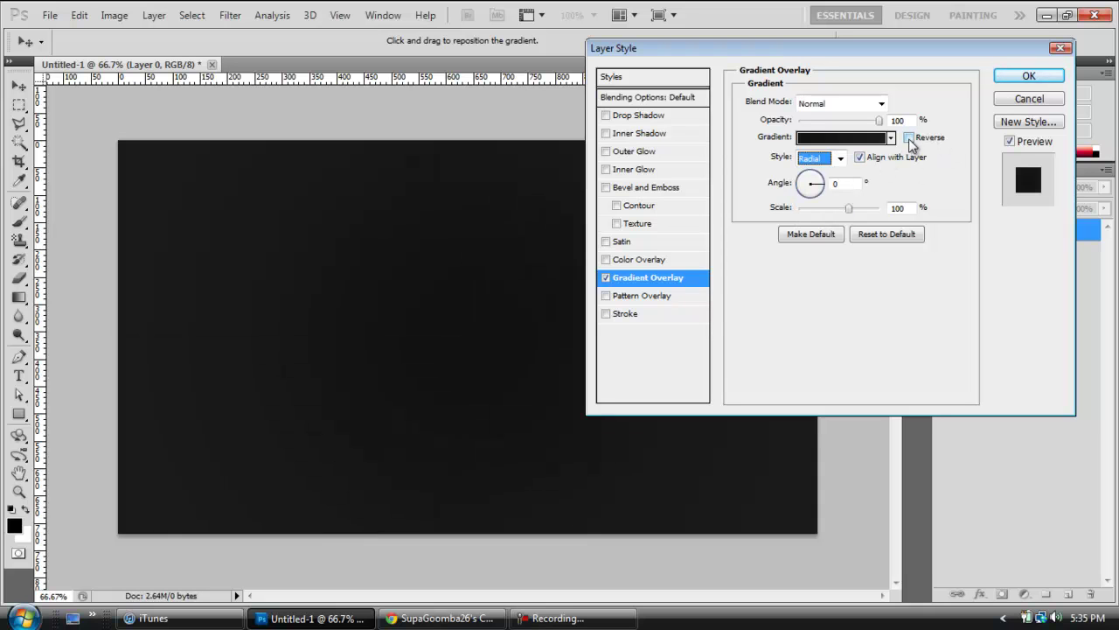
{"action": "left_click", "coordinate": [908, 137]}
{"action": "left_click", "coordinate": [1028, 78]}
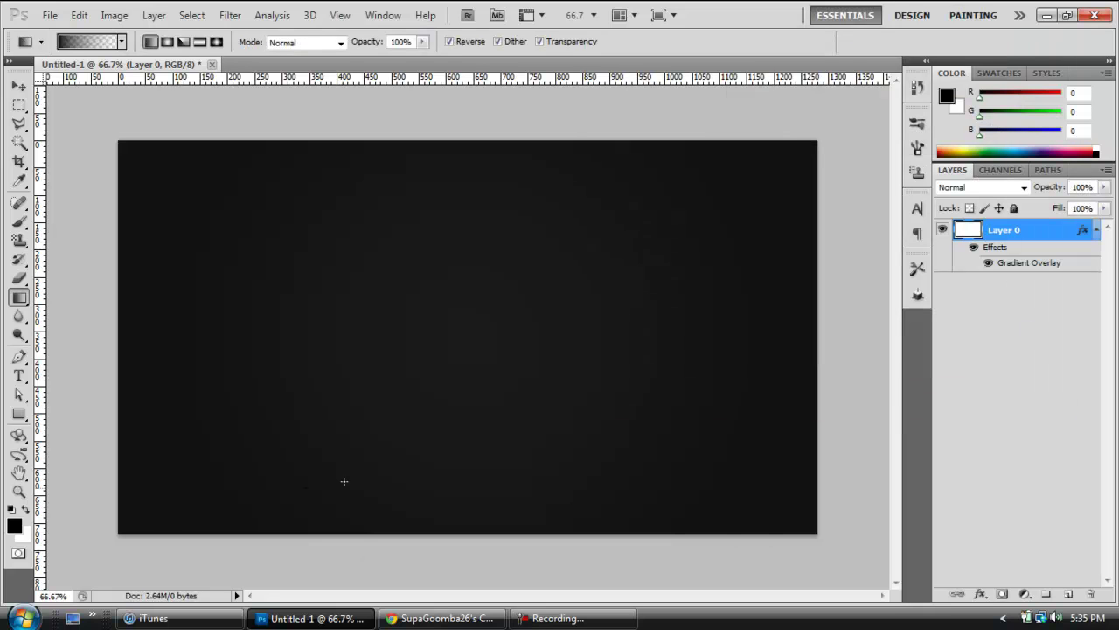
Draw a white rectangle shape about 1010 × 155 px across the middle of the canvas
{"action": "left_click", "coordinate": [19, 416]}
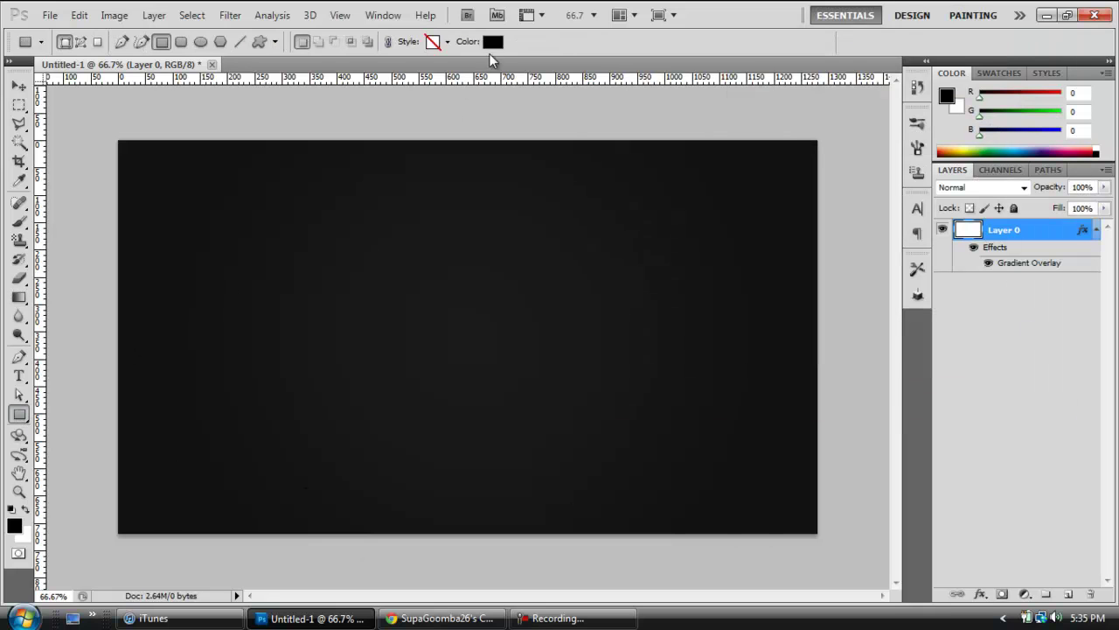
{"action": "left_click", "coordinate": [493, 41]}
{"action": "mouse_move", "coordinate": [666, 242]}
{"action": "left_mouse_down"}
{"action": "mouse_move", "coordinate": [690, 185]}
{"action": "mouse_move", "coordinate": [598, 45]}
{"action": "left_mouse_up"}
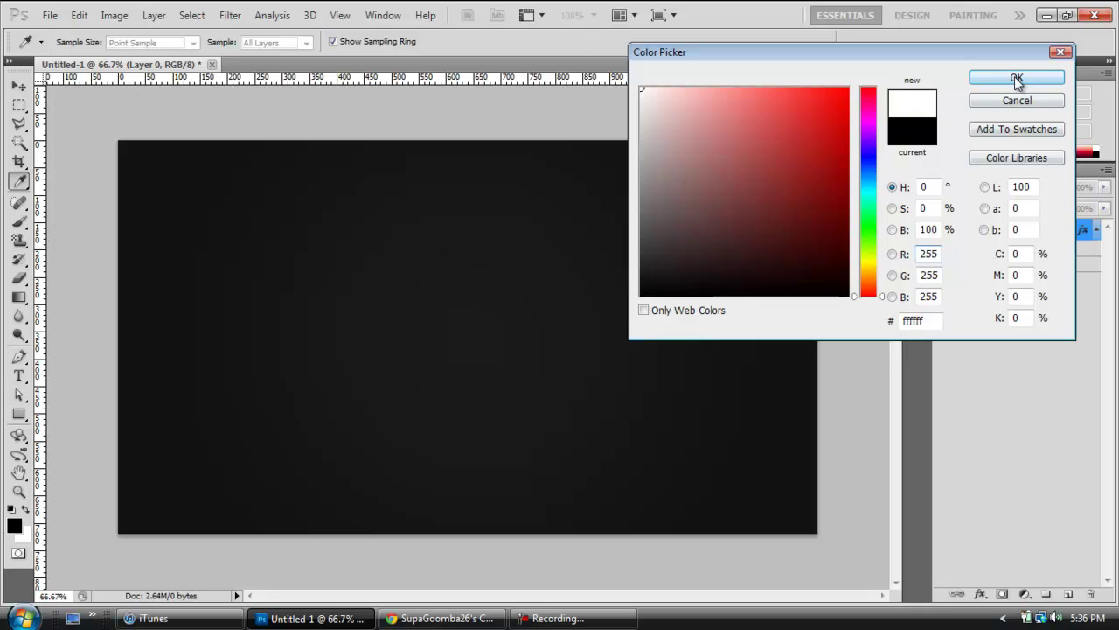
{"action": "left_click", "coordinate": [1017, 79]}
{"action": "left_click_drag", "start_coordinate": [221, 266], "coordinate": [772, 352]}
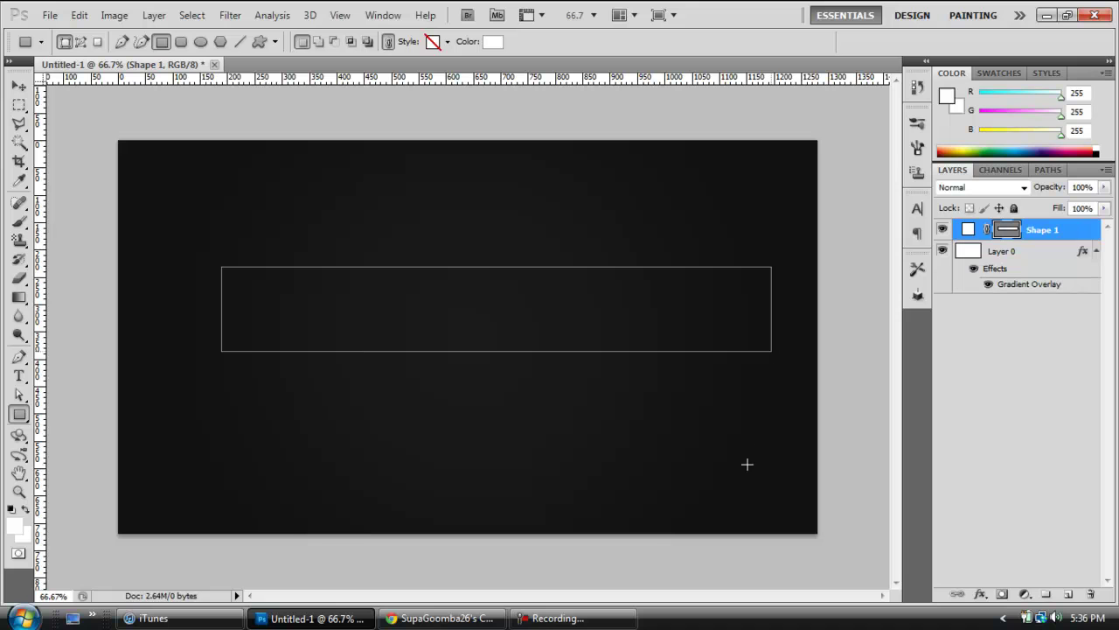
Slant the white rectangle into a parallelogram with a Perspective transform, setting the horizontal skew to 45°
{"action": "left_click", "coordinate": [79, 15]}
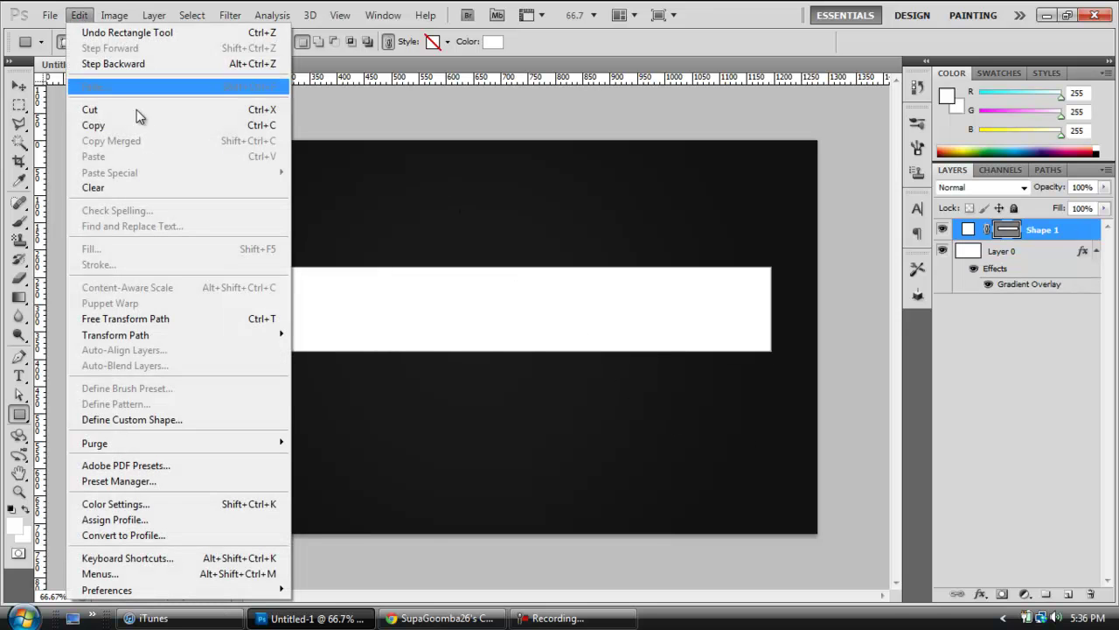
{"action": "mouse_move", "coordinate": [204, 338]}
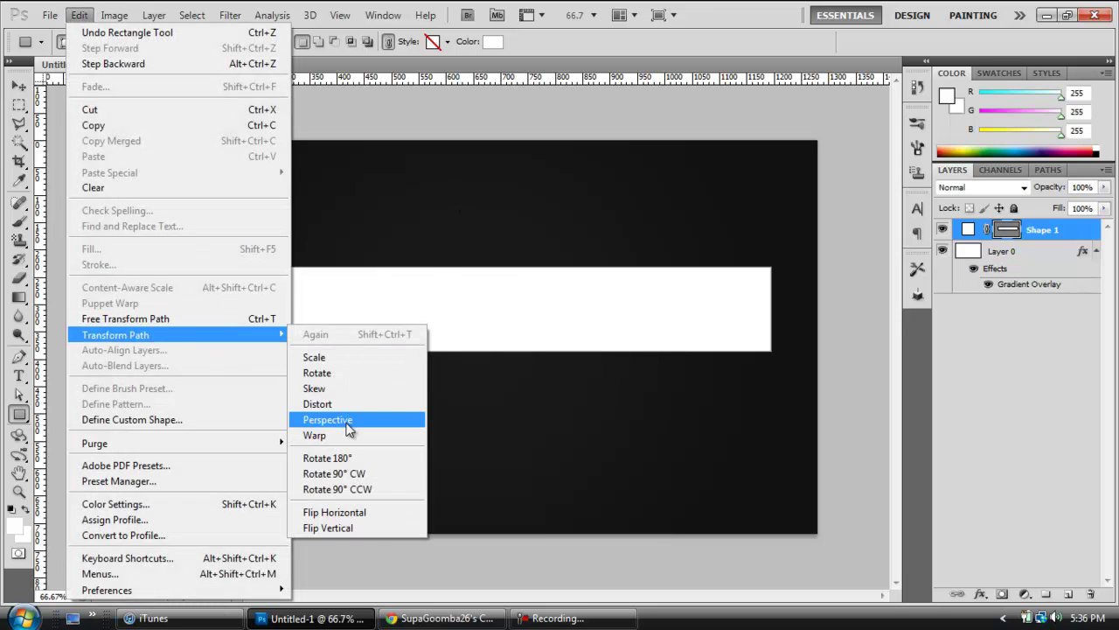
{"action": "left_click", "coordinate": [328, 420]}
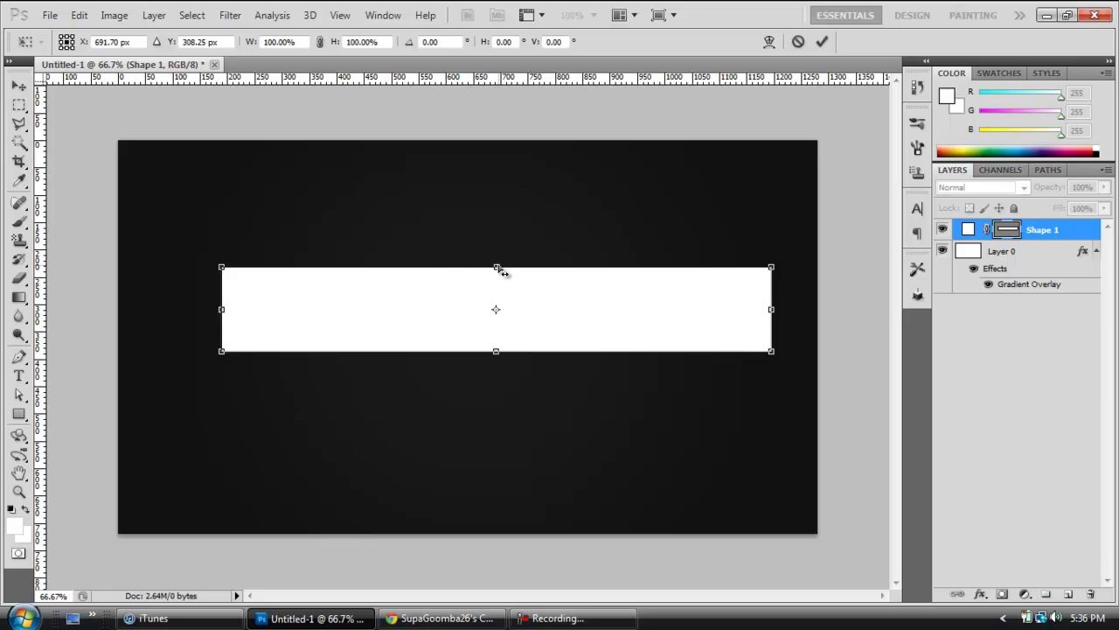
{"action": "left_click_drag", "start_coordinate": [496, 268], "coordinate": [428, 267]}
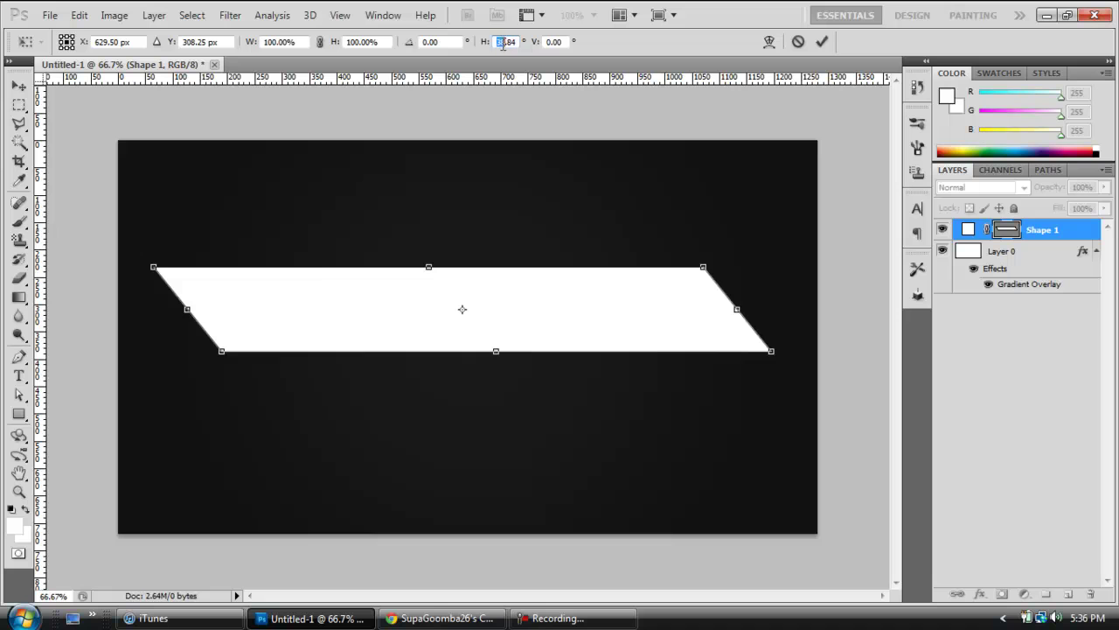
{"action": "double_click", "coordinate": [503, 42]}
{"action": "type", "text": "45"}
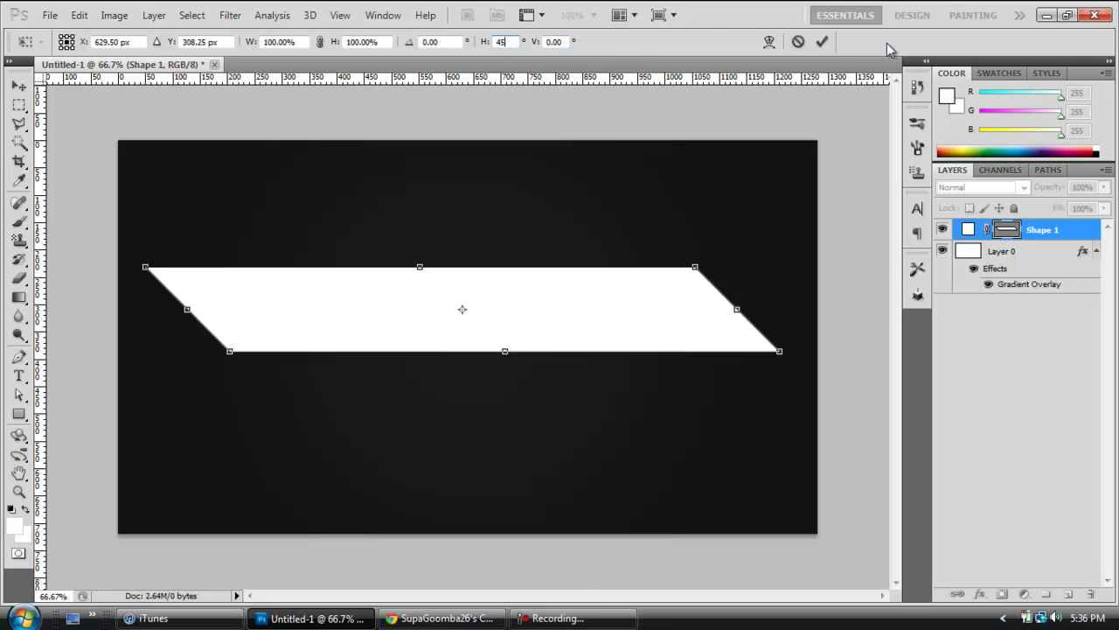
{"action": "left_click", "coordinate": [823, 44]}
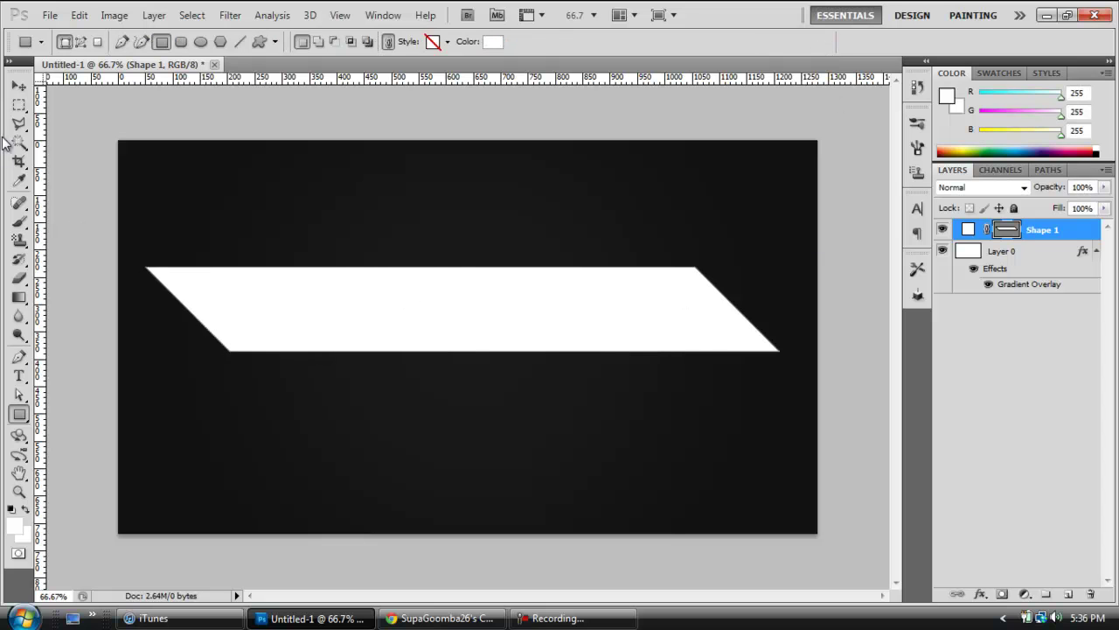
Move the parallelogram about 30 px to the right and rasterize its layer
{"action": "left_click", "coordinate": [19, 86]}
{"action": "left_click_drag", "start_coordinate": [503, 314], "coordinate": [522, 314]}
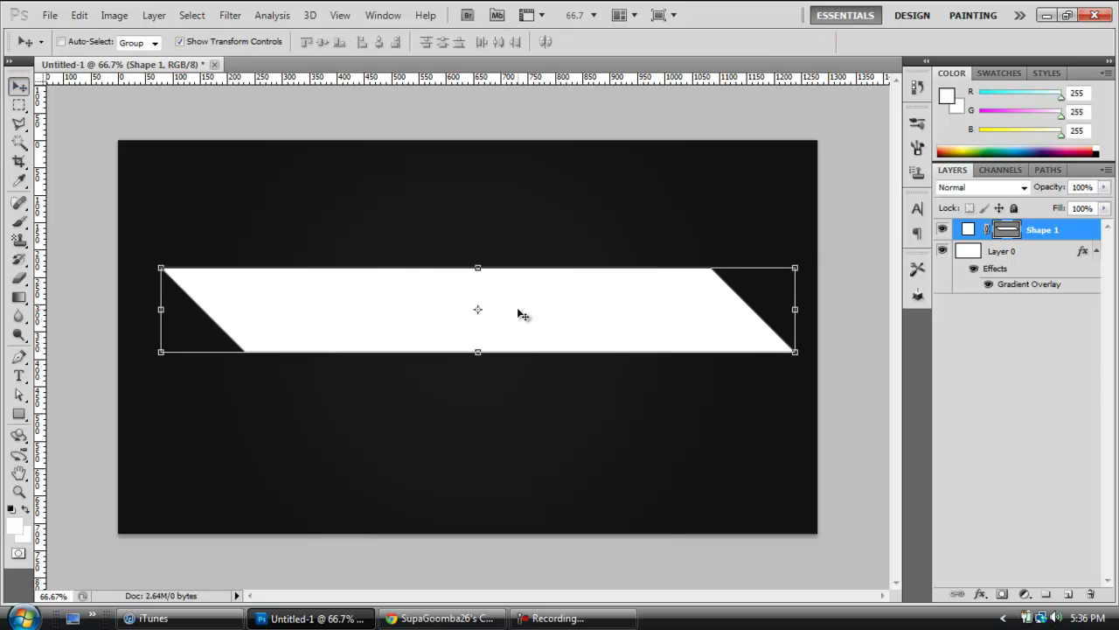
{"action": "right_click", "coordinate": [1052, 234]}
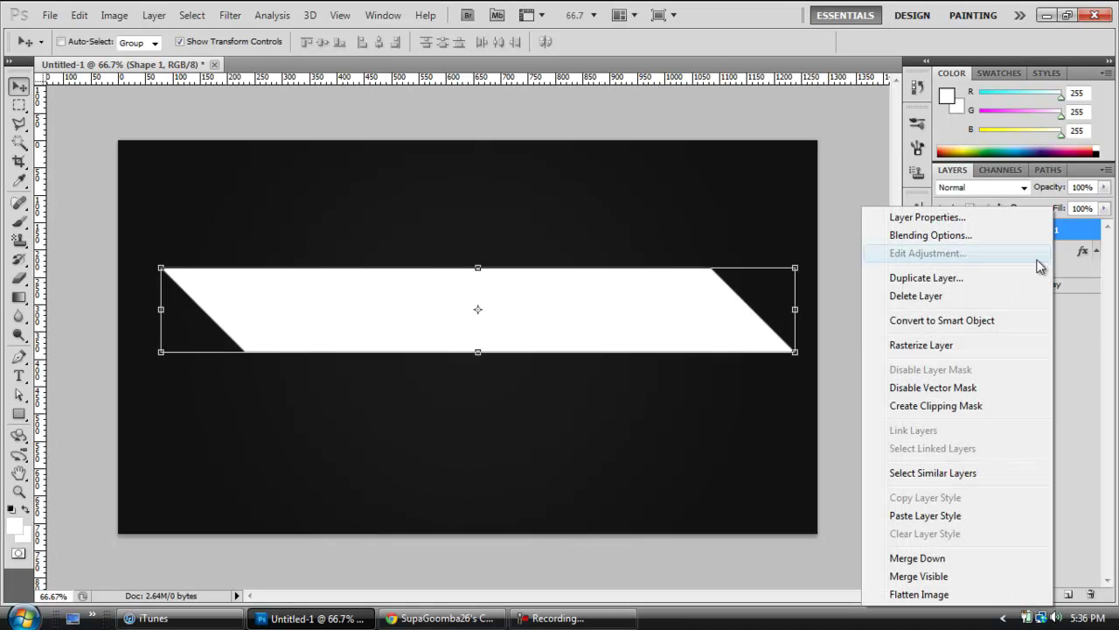
{"action": "left_click", "coordinate": [987, 346]}
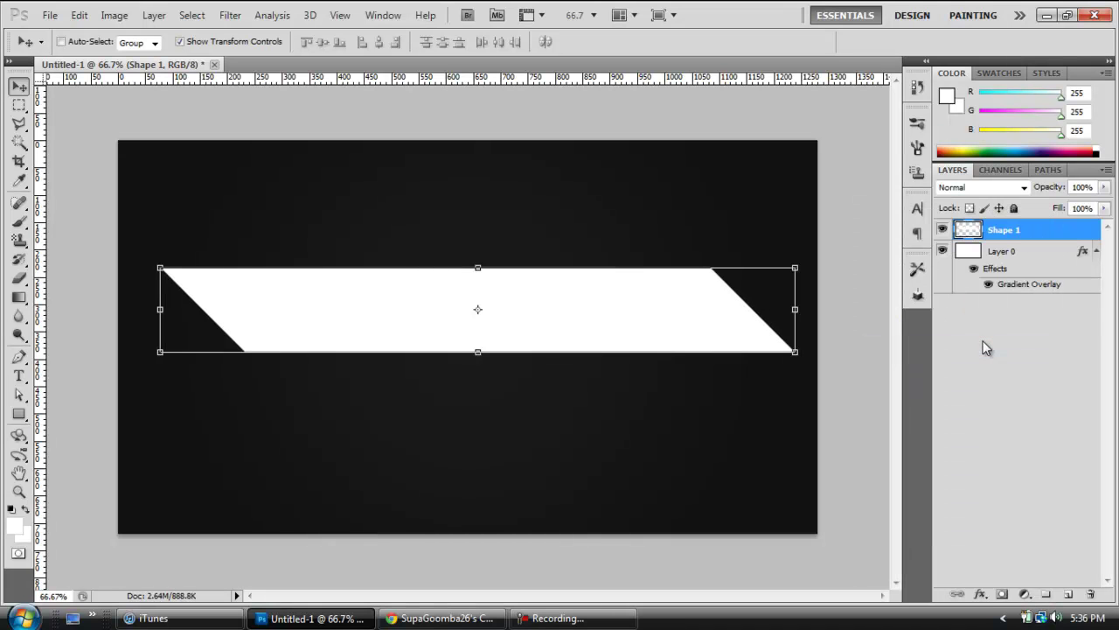
Add a Gradient Overlay to the parallelogram layer and set the gradient's starting colour stop to light grey #cccccc
{"action": "double_click", "coordinate": [1050, 237]}
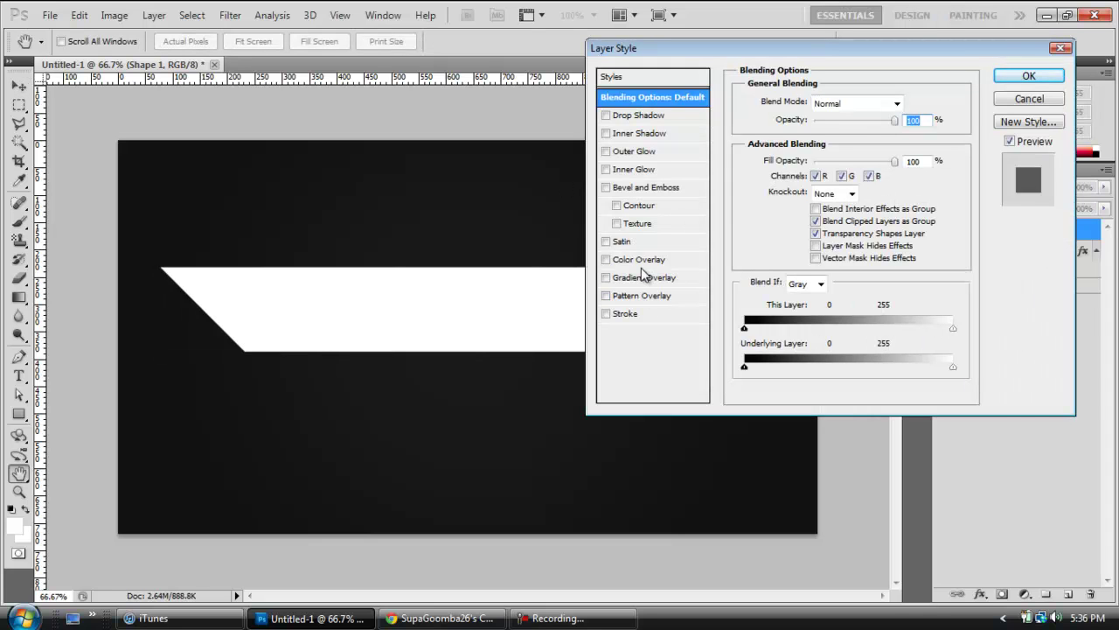
{"action": "left_click", "coordinate": [643, 277]}
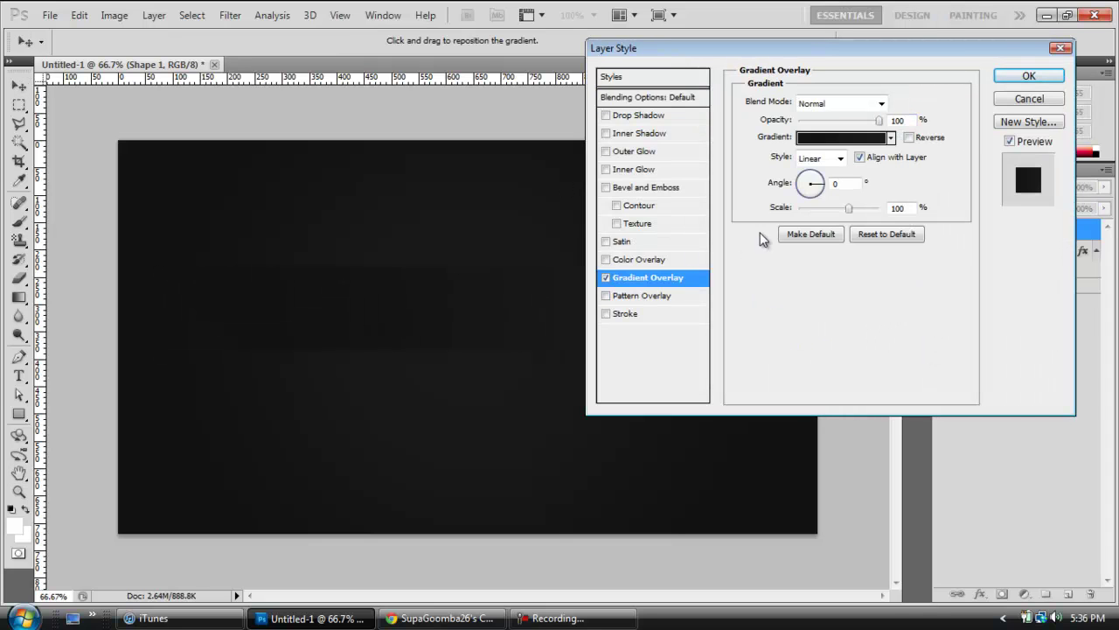
{"action": "left_click", "coordinate": [855, 142]}
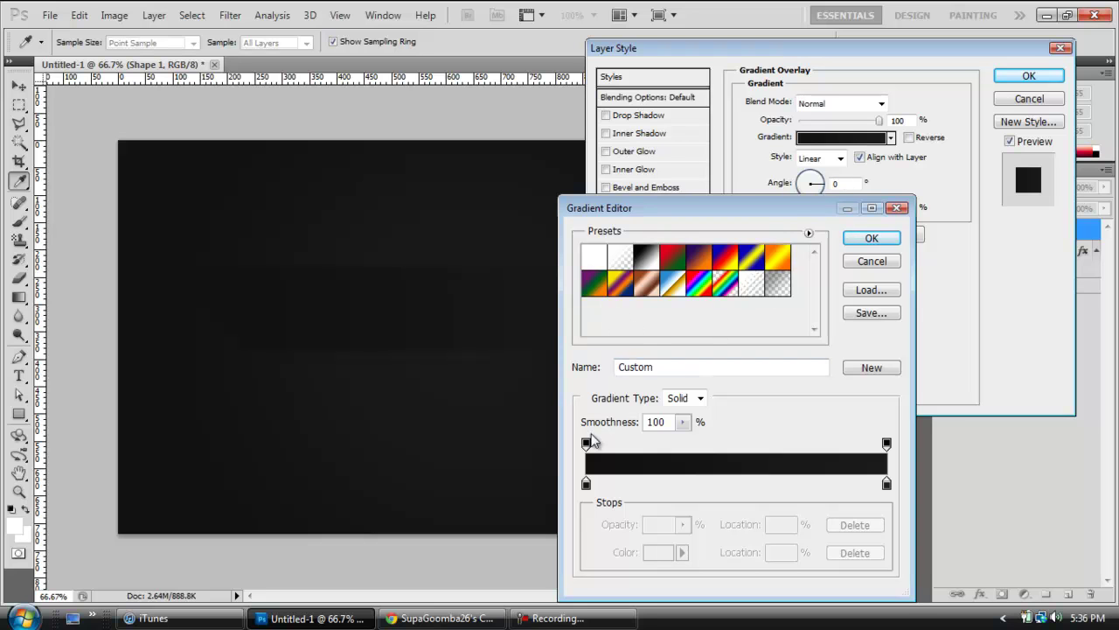
{"action": "double_click", "coordinate": [586, 483]}
{"action": "left_click_drag", "start_coordinate": [687, 206], "coordinate": [631, 129]}
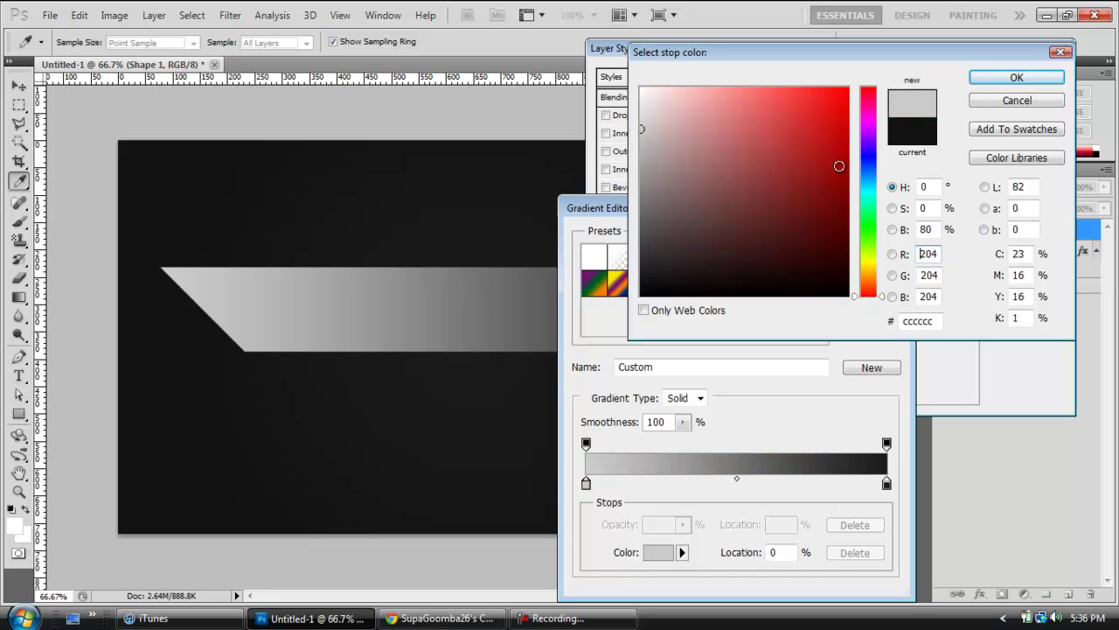
{"action": "left_click", "coordinate": [1014, 81]}
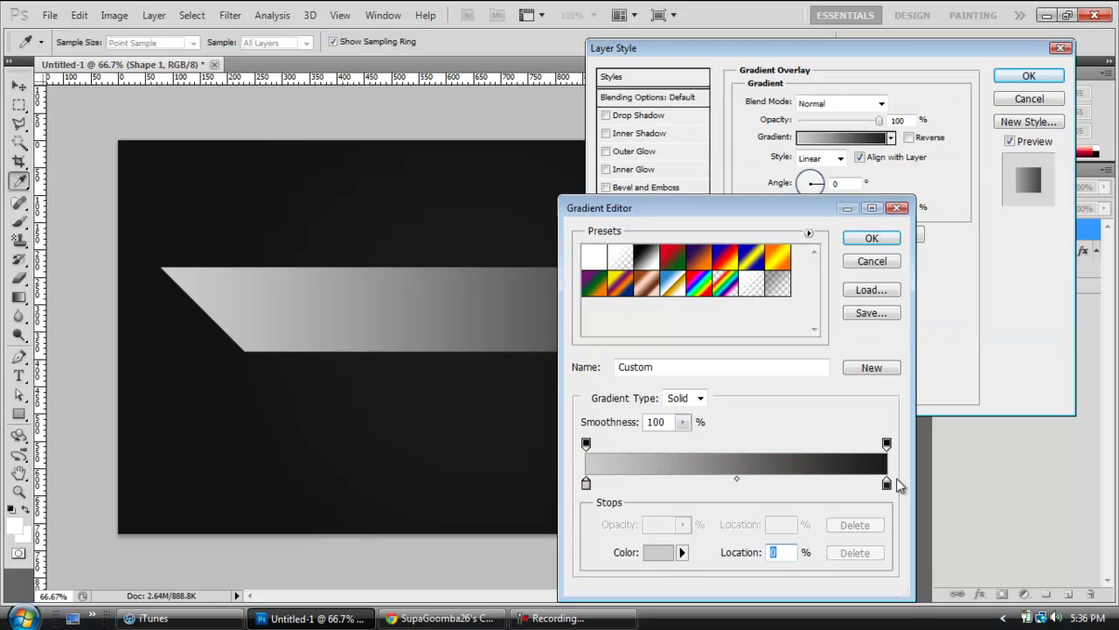
{"action": "left_click", "coordinate": [866, 241]}
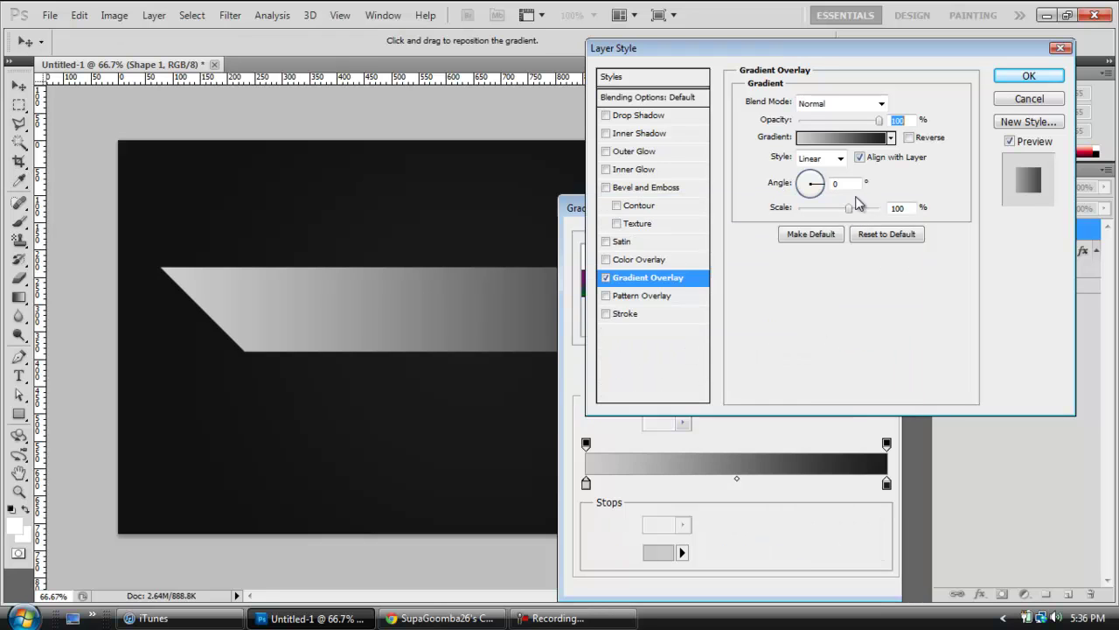
Set the overlay's angle to 90° and the gradient's ending colour stop to grey #b6b6b6
{"action": "left_click_drag", "start_coordinate": [822, 186], "coordinate": [814, 157]}
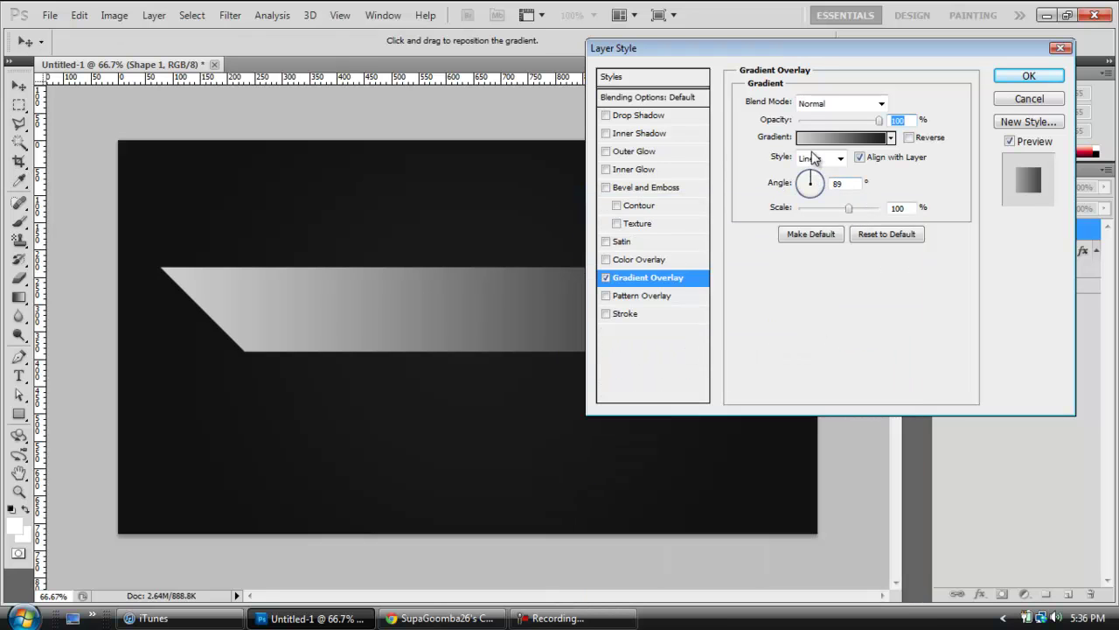
{"action": "left_click", "coordinate": [868, 139]}
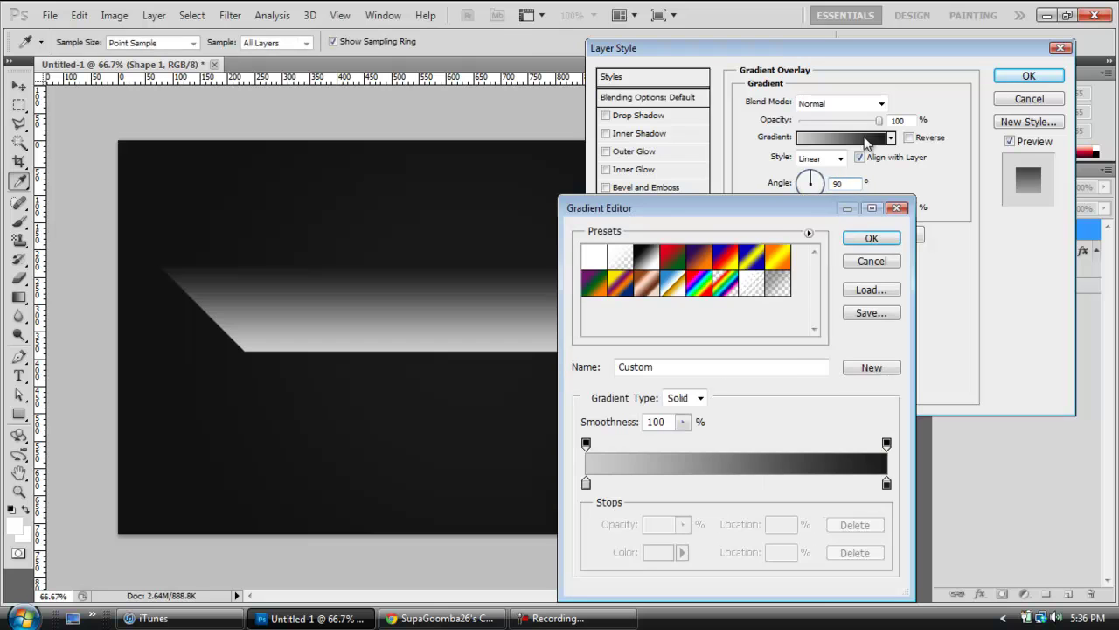
{"action": "double_click", "coordinate": [886, 484]}
{"action": "left_click_drag", "start_coordinate": [645, 227], "coordinate": [641, 147]}
{"action": "left_click", "coordinate": [1016, 78]}
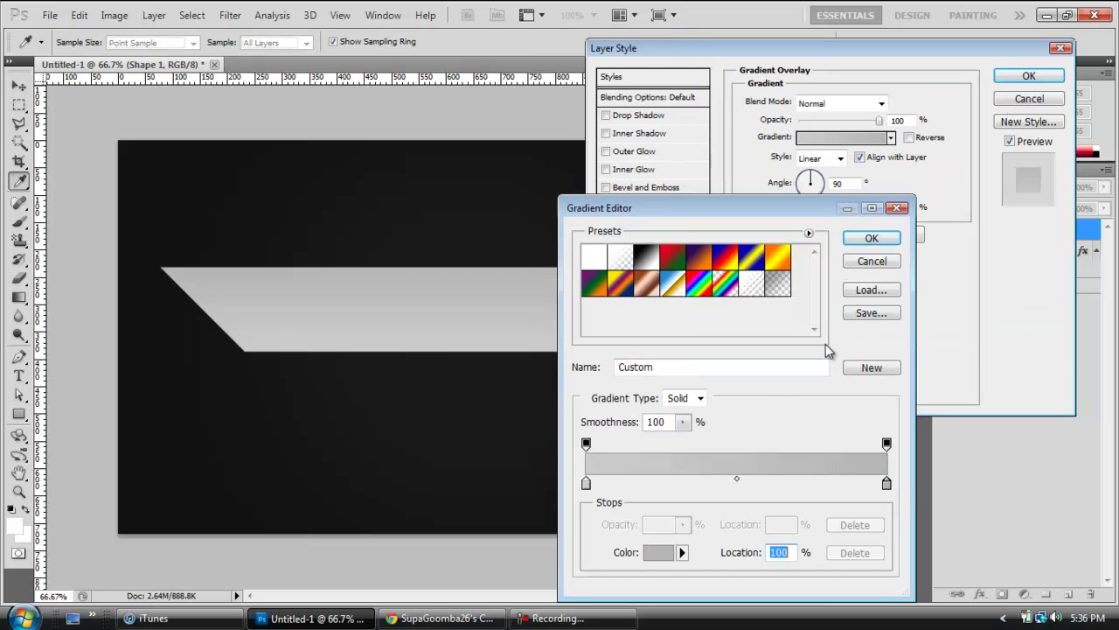
Add a colour stop at 21% of the gradient and make it a darker grey than its neighbours
{"action": "left_click", "coordinate": [649, 484]}
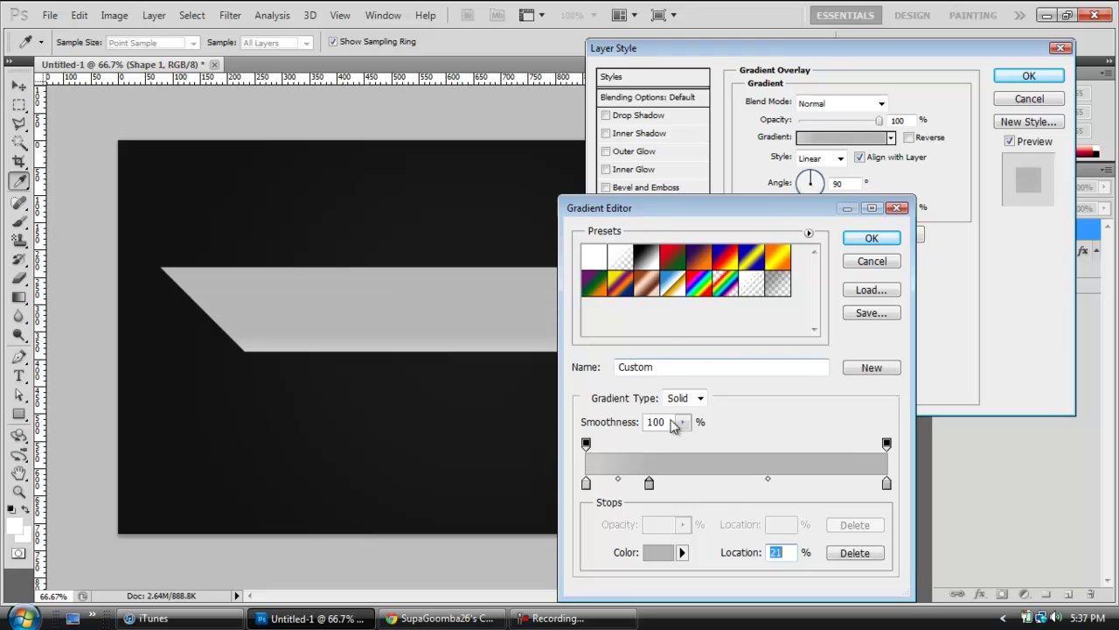
{"action": "double_click", "coordinate": [650, 485]}
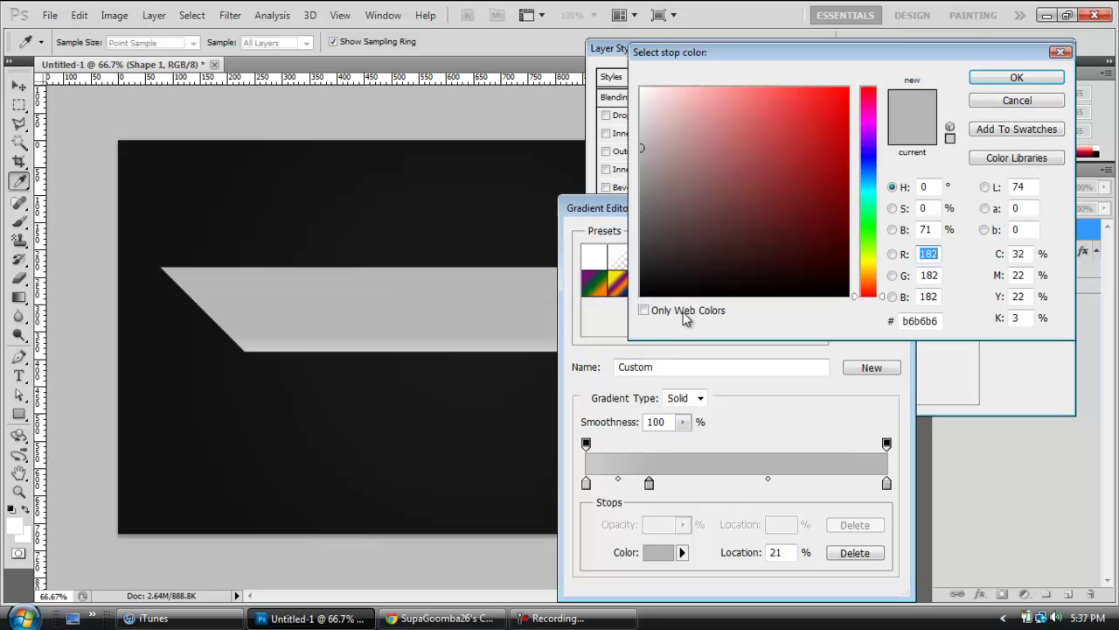
{"action": "left_click", "coordinate": [641, 182]}
{"action": "left_click", "coordinate": [645, 175]}
{"action": "left_click", "coordinate": [641, 149]}
{"action": "left_click", "coordinate": [1017, 77]}
Add a colour stop at 50% of the gradient and make it a lighter grey
{"action": "left_click", "coordinate": [736, 484]}
{"action": "double_click", "coordinate": [737, 484]}
{"action": "left_click", "coordinate": [636, 141]}
{"action": "left_click", "coordinate": [636, 138]}
{"action": "left_click", "coordinate": [1037, 79]}
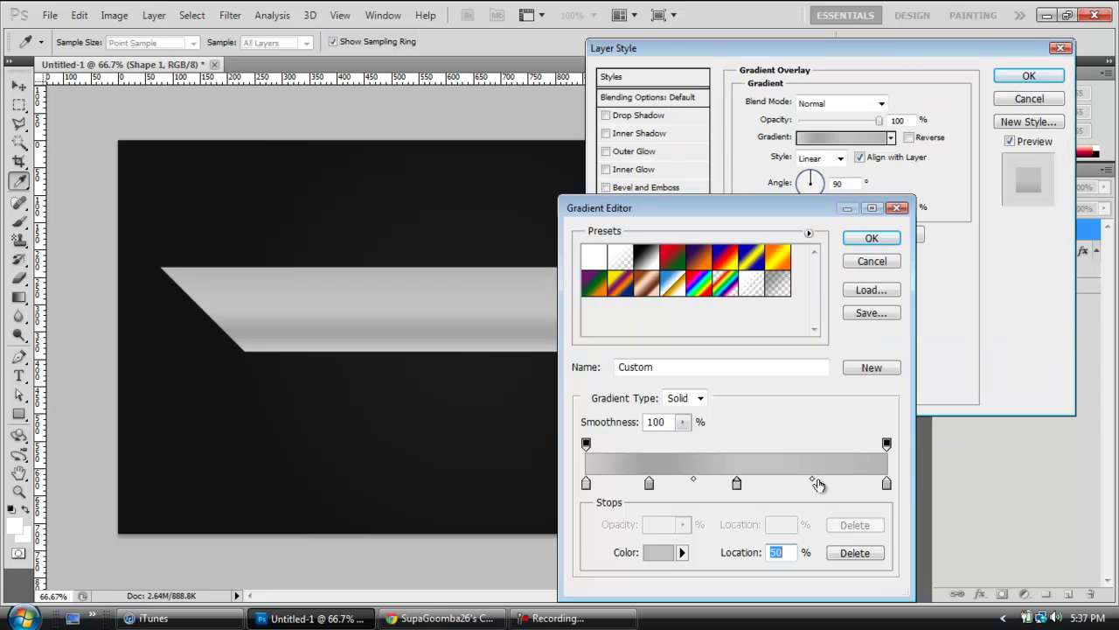
Add a colour stop at 75% of the gradient and set it to grey #a8a8a8
{"action": "left_click", "coordinate": [812, 484]}
{"action": "double_click", "coordinate": [811, 484]}
{"action": "left_click", "coordinate": [639, 175]}
{"action": "left_click", "coordinate": [637, 166]}
{"action": "left_click", "coordinate": [641, 155]}
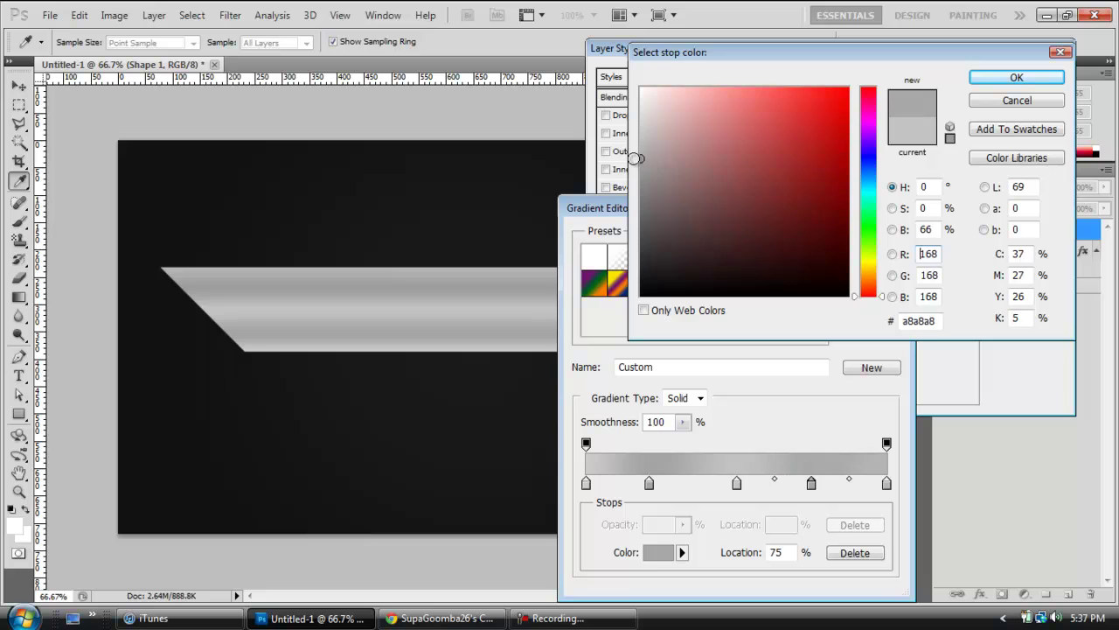
{"action": "left_click", "coordinate": [1017, 79]}
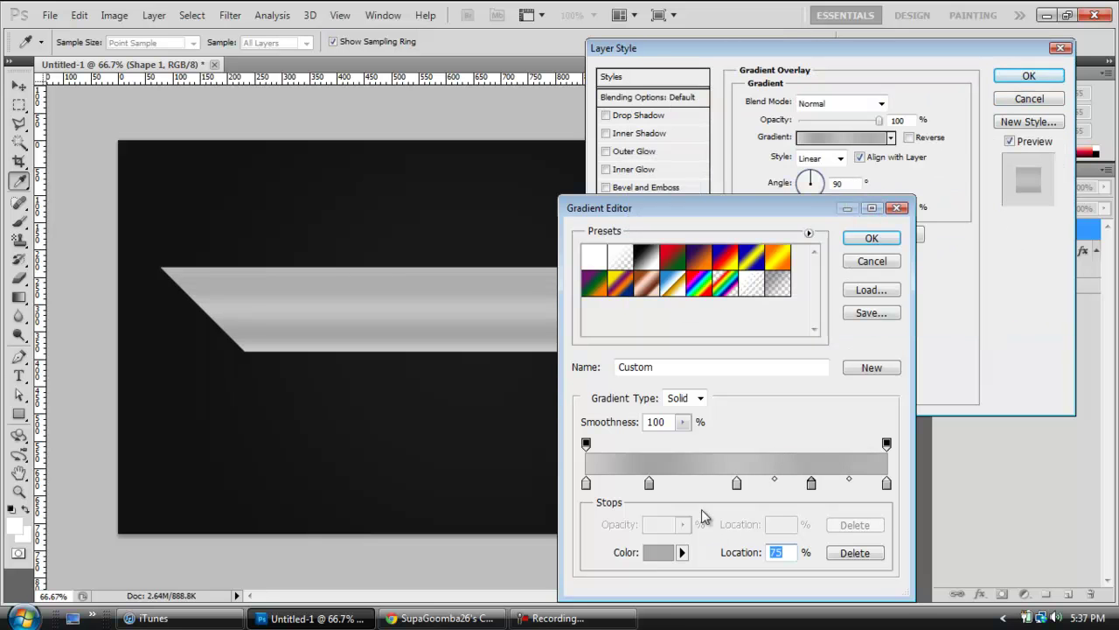
Lighten the gradient's 21% colour stop to a grey close to that of the 75% stop and accept the gradient
{"action": "double_click", "coordinate": [649, 484]}
{"action": "left_click", "coordinate": [641, 212]}
{"action": "left_click", "coordinate": [639, 157]}
{"action": "left_click", "coordinate": [637, 156]}
{"action": "left_click", "coordinate": [1032, 80]}
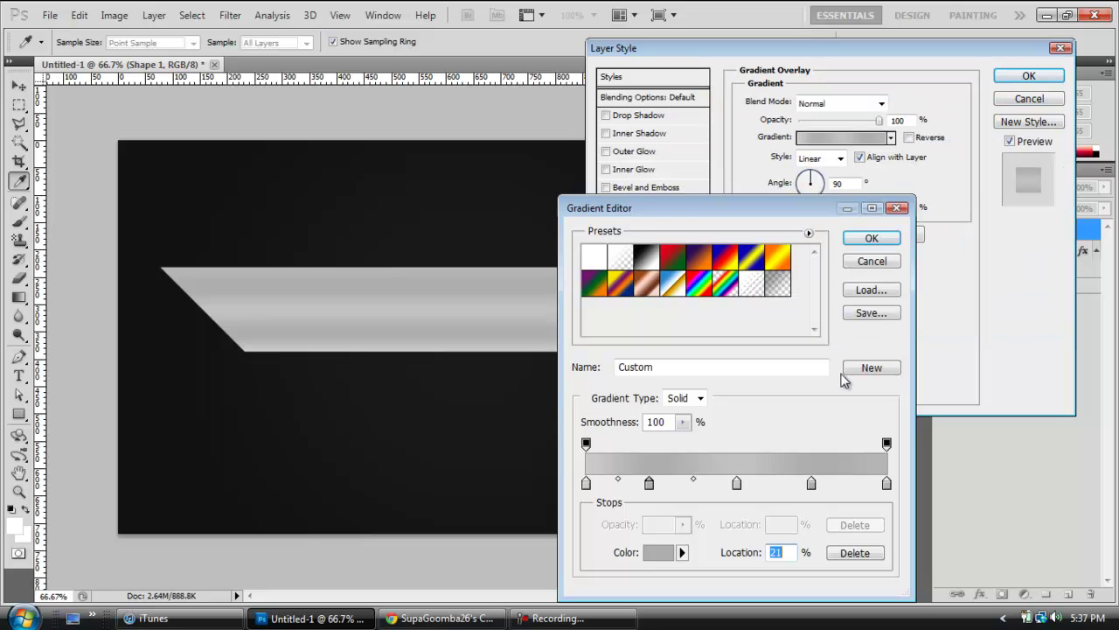
{"action": "left_click", "coordinate": [872, 239]}
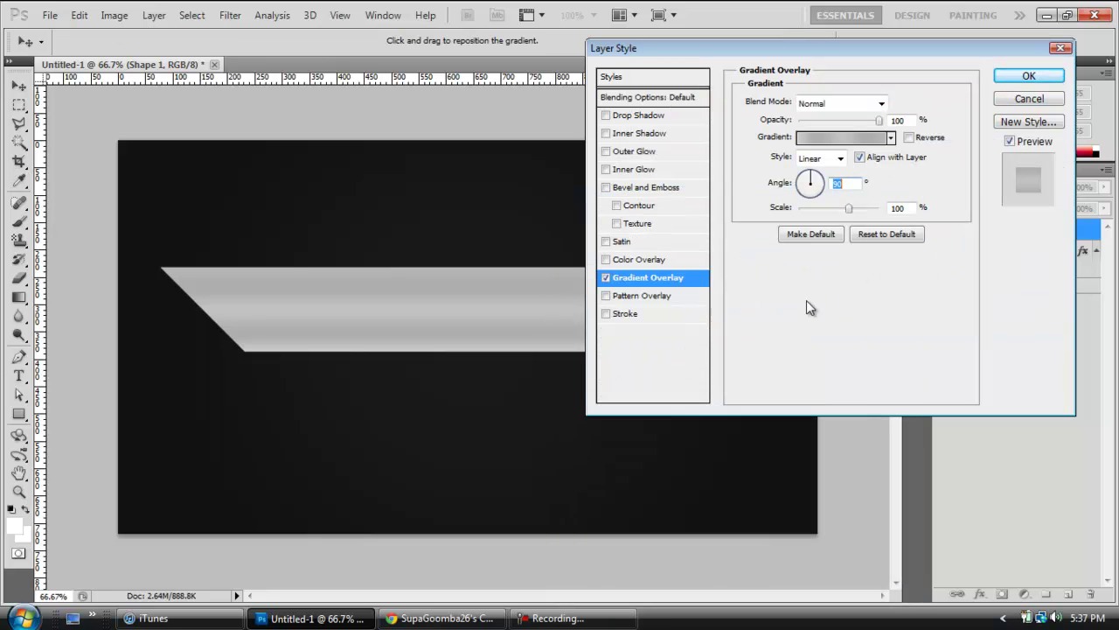
Add a 1 px black outside Stroke and a smooth Inner Bevel with its shadow opacity at 0% to the bar
{"action": "left_click", "coordinate": [631, 314]}
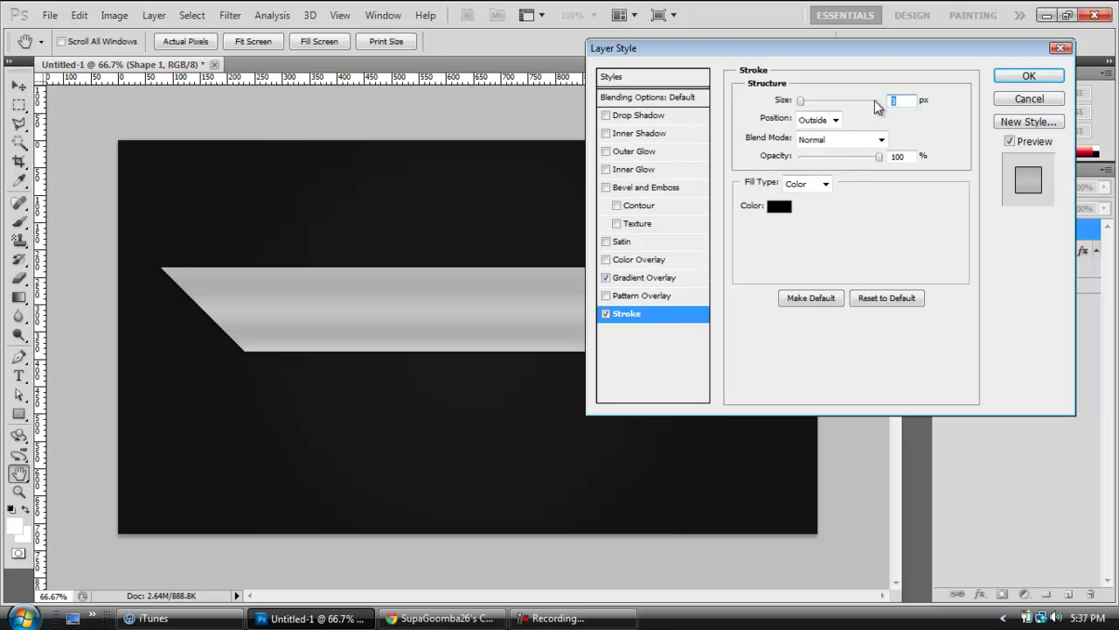
{"action": "type", "text": "1"}
{"action": "left_click", "coordinate": [651, 189]}
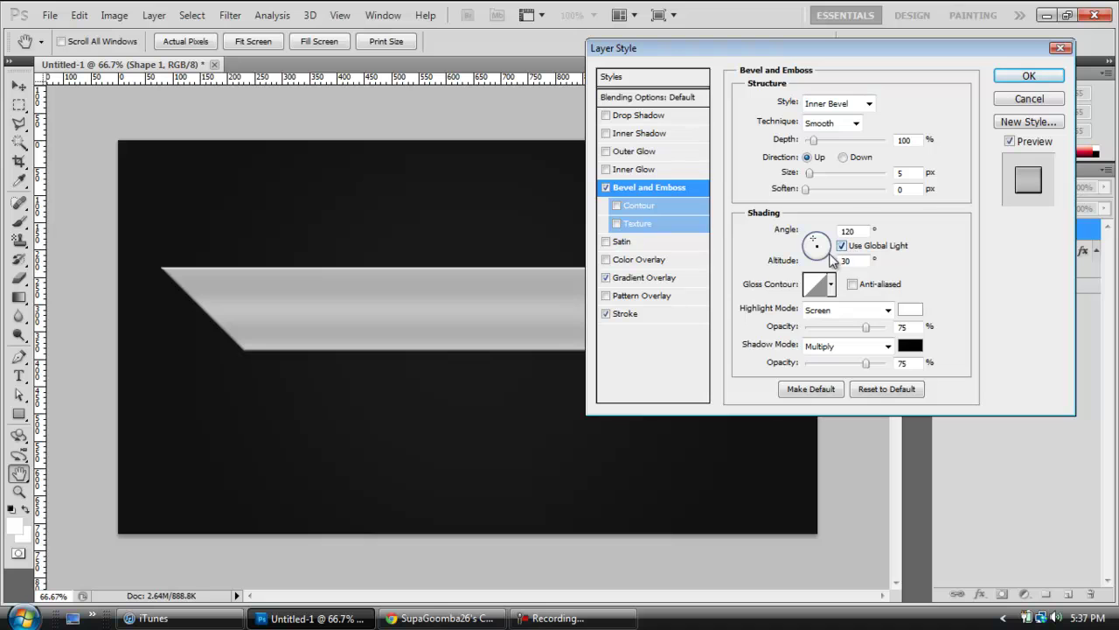
{"action": "left_click_drag", "start_coordinate": [869, 367], "coordinate": [766, 365]}
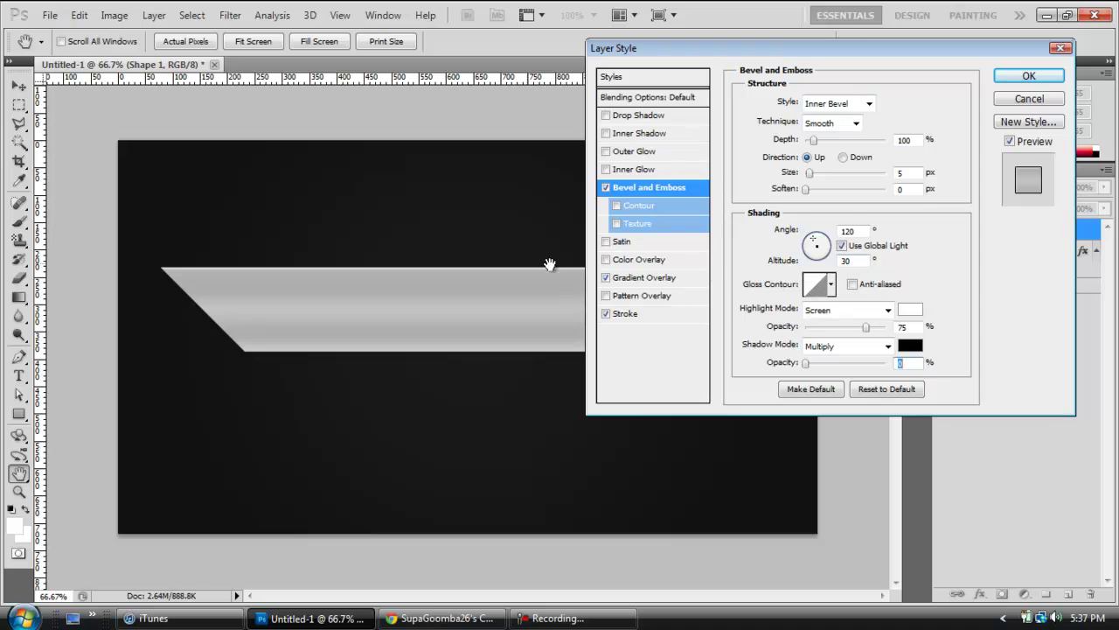
Set the bevel's light angle to 125° and its altitude to 30°
{"action": "left_click_drag", "start_coordinate": [831, 238], "coordinate": [827, 246]}
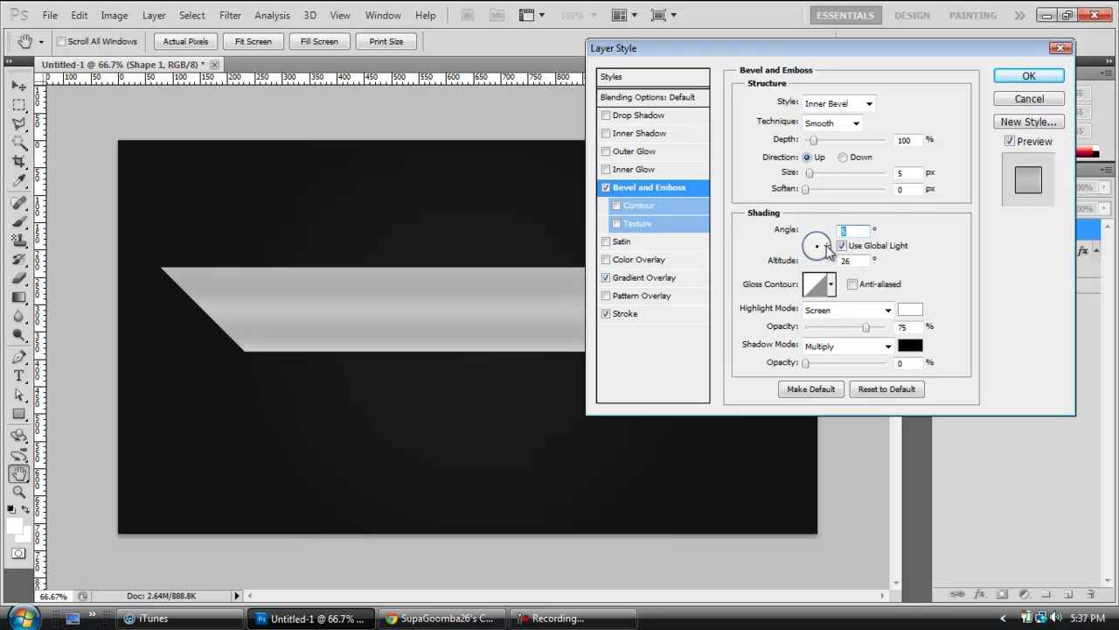
{"action": "left_click_drag", "start_coordinate": [832, 49], "coordinate": [518, 344]}
{"action": "left_click", "coordinate": [491, 532]}
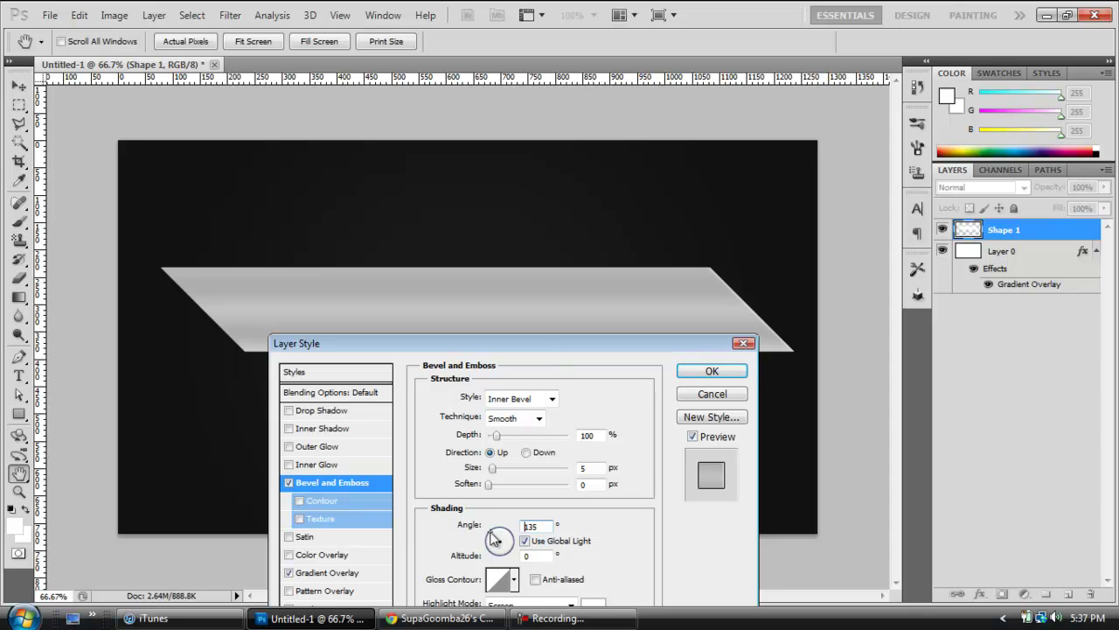
{"action": "left_click_drag", "start_coordinate": [495, 538], "coordinate": [502, 558]}
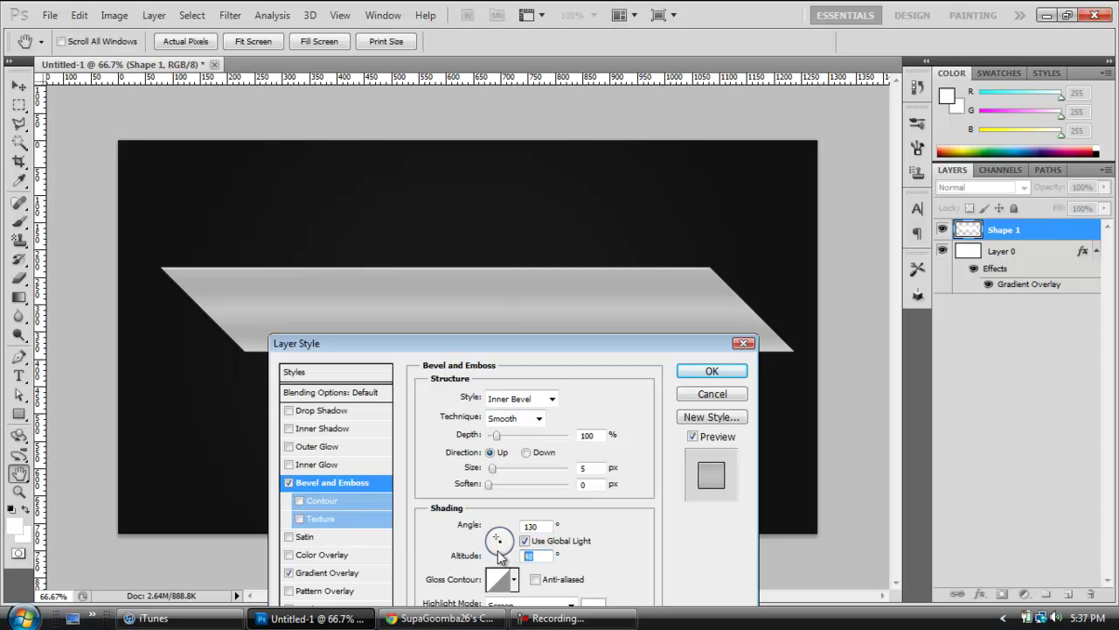
{"action": "type", "text": "30"}
{"action": "left_click", "coordinate": [523, 528]}
{"action": "type", "text": "125"}
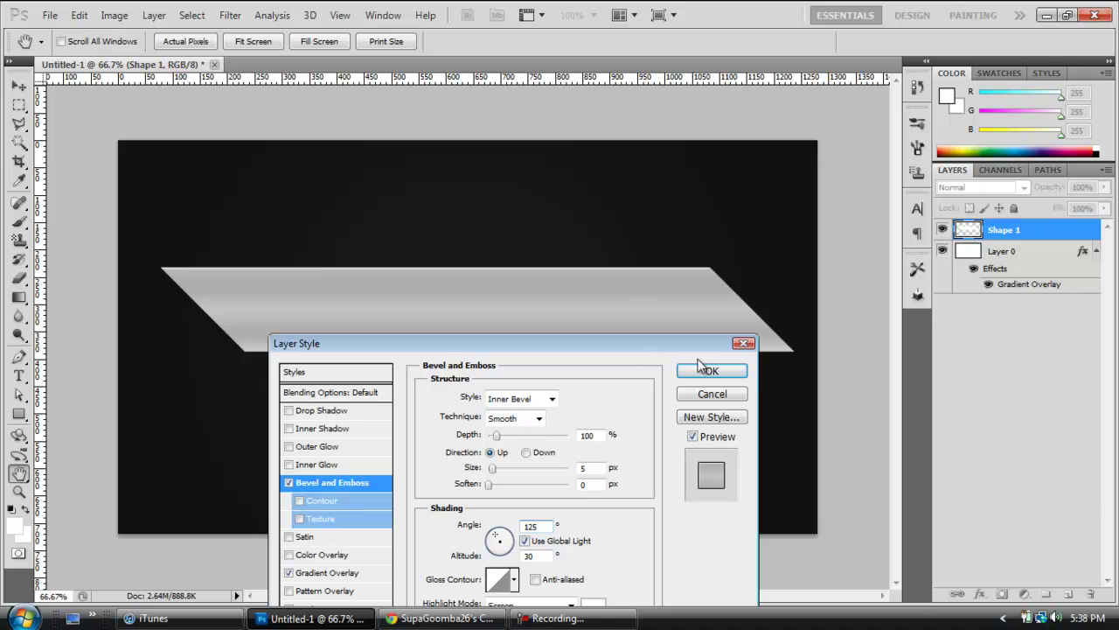
Add a Drop Shadow with default settings, apply the layer style and collapse the Shape 1 effects list
{"action": "left_click", "coordinate": [332, 411]}
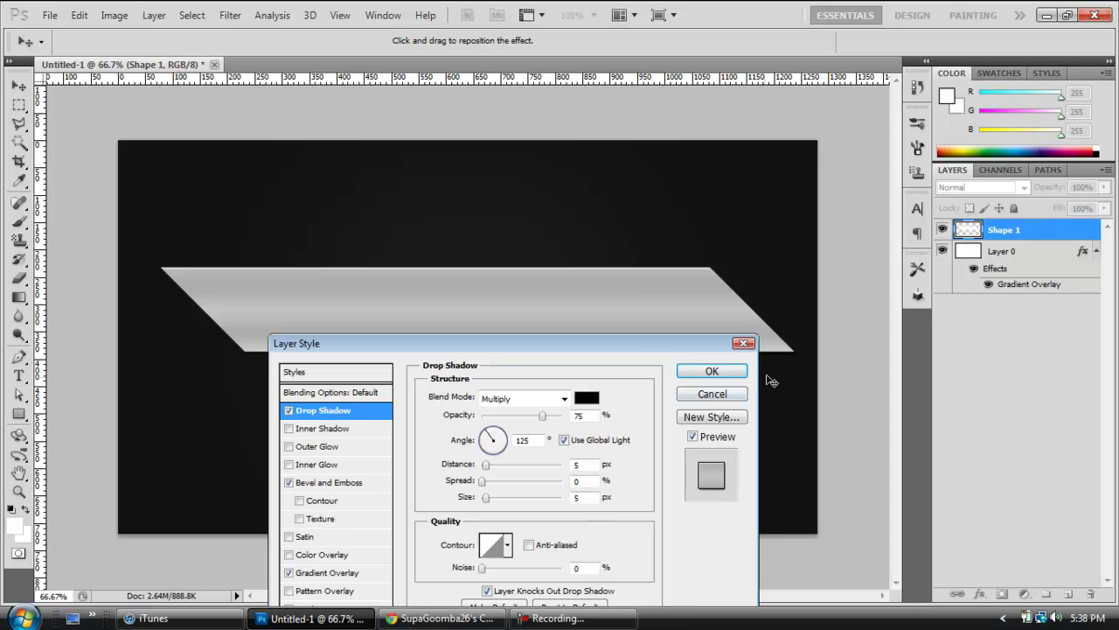
{"action": "left_click", "coordinate": [713, 372]}
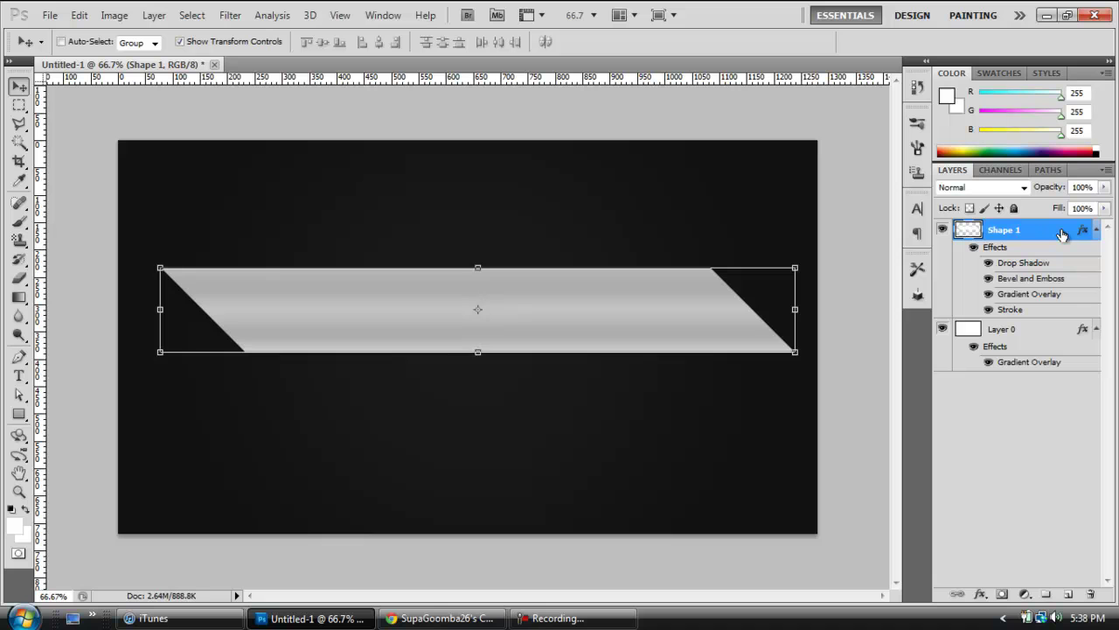
{"action": "left_click", "coordinate": [1097, 231]}
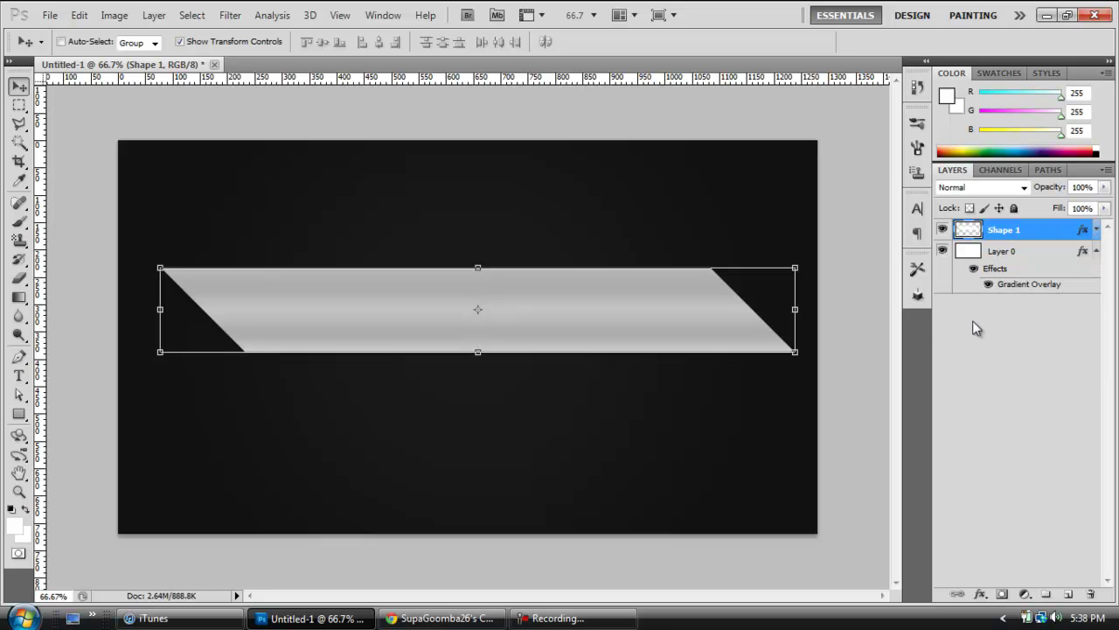
Choose the Rectangle tool and set its fill colour to pure red #ff0000
{"action": "left_click", "coordinate": [18, 414]}
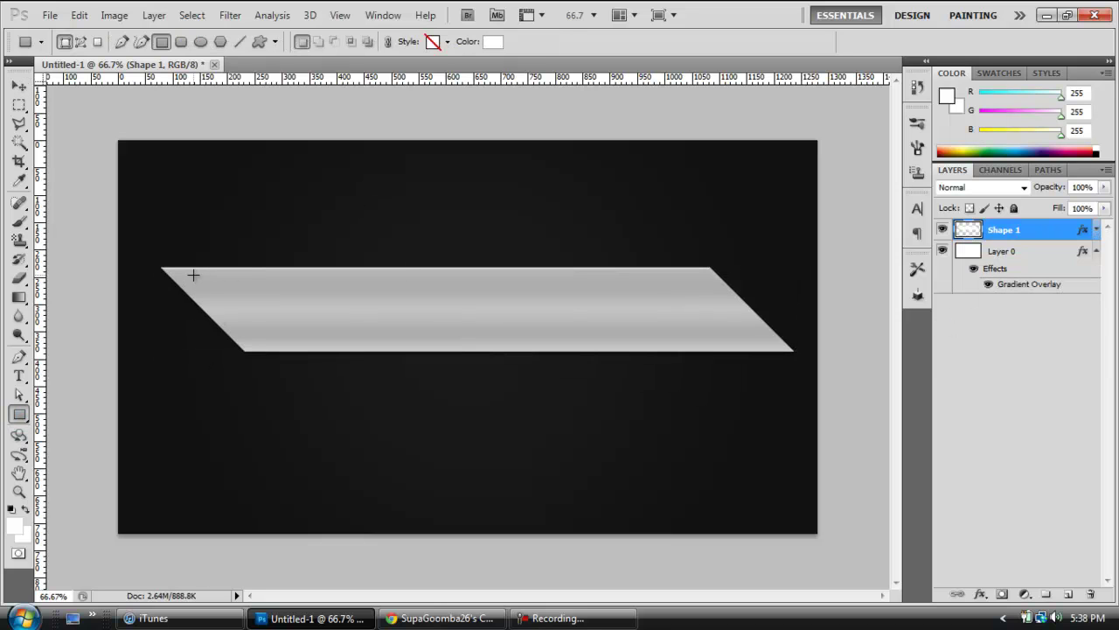
{"action": "left_click", "coordinate": [492, 41]}
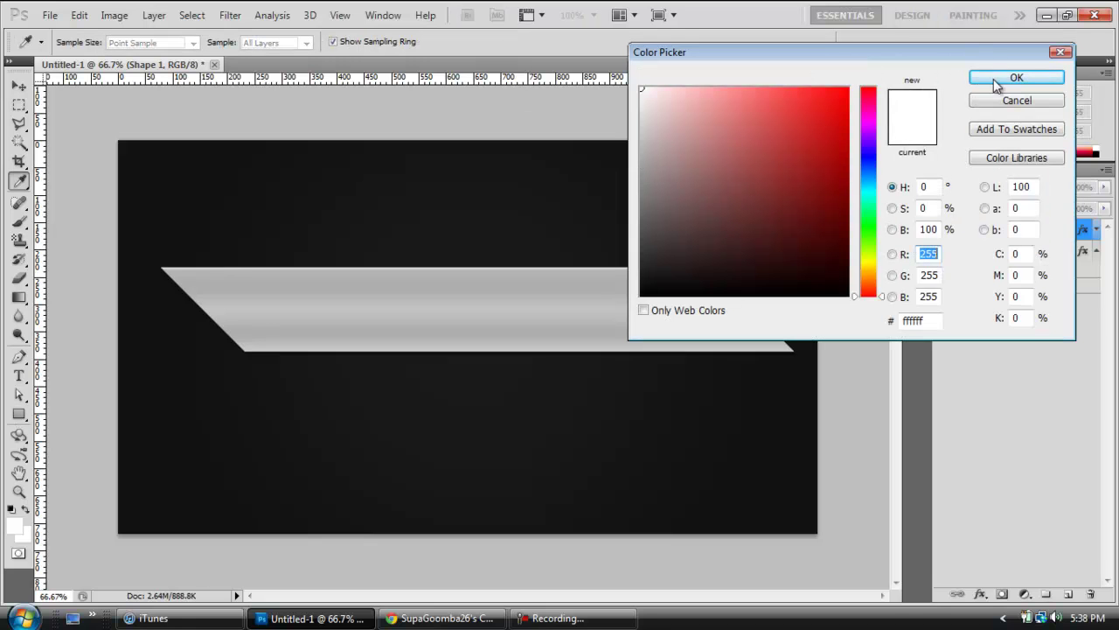
{"action": "left_click_drag", "start_coordinate": [825, 111], "coordinate": [850, 85]}
{"action": "left_click", "coordinate": [1017, 77]}
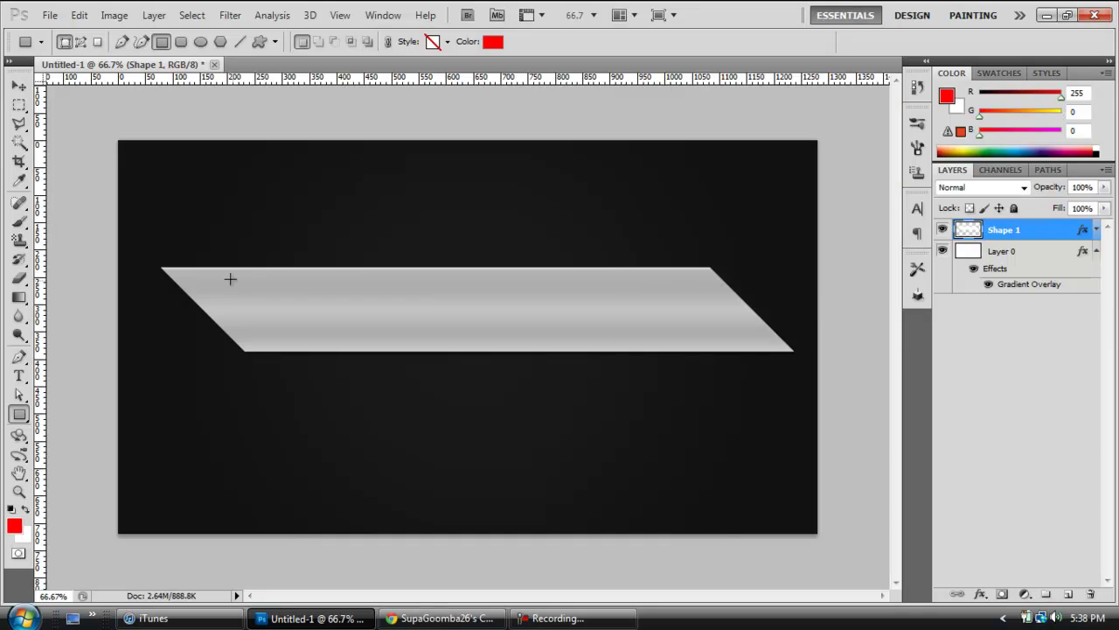
Set the shape colour to dark blue (RGB 0, 0, 145) and draw a rectangle about 200 × 110 px near the bar's left end
{"action": "left_click", "coordinate": [492, 44]}
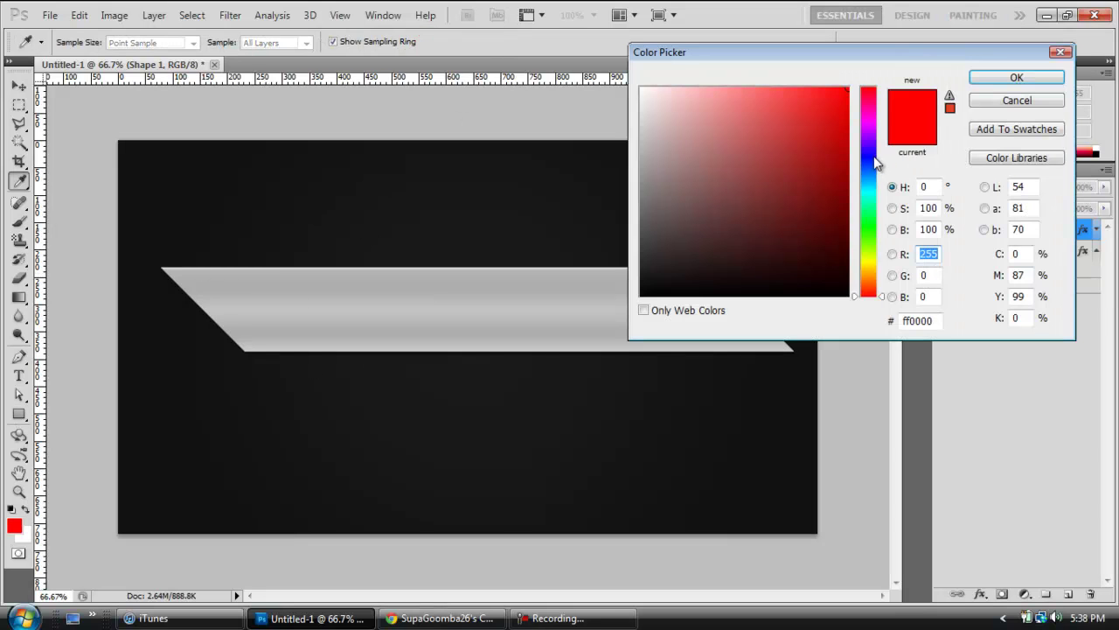
{"action": "left_click", "coordinate": [874, 155]}
{"action": "left_click", "coordinate": [847, 176]}
{"action": "left_click", "coordinate": [1018, 77]}
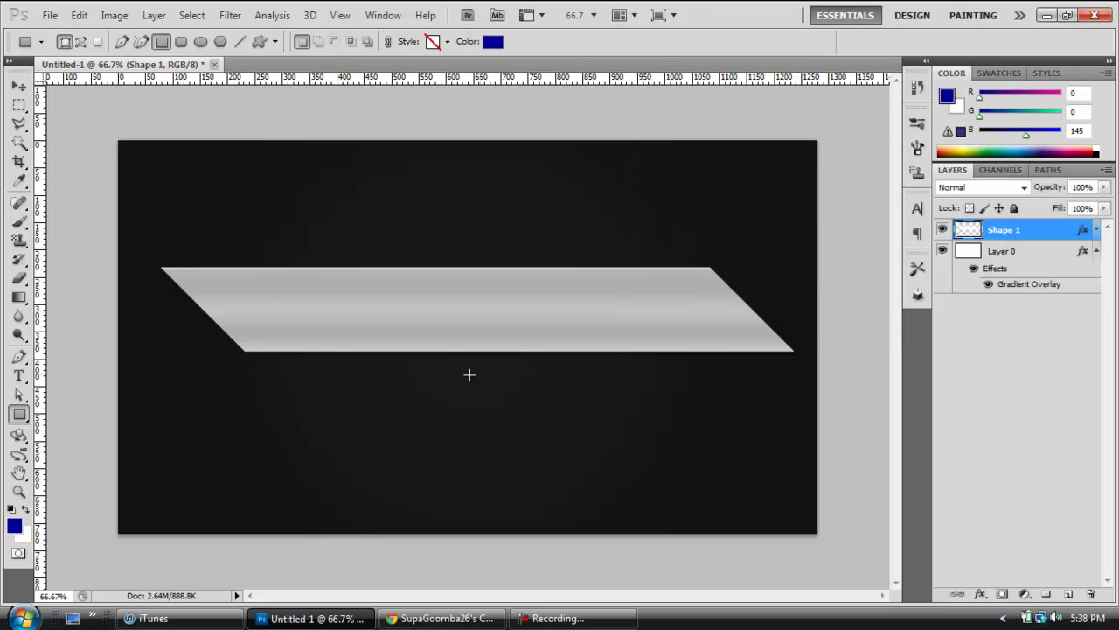
{"action": "left_click_drag", "start_coordinate": [244, 283], "coordinate": [386, 334]}
{"action": "left_click_drag", "start_coordinate": [357, 339], "coordinate": [356, 339]}
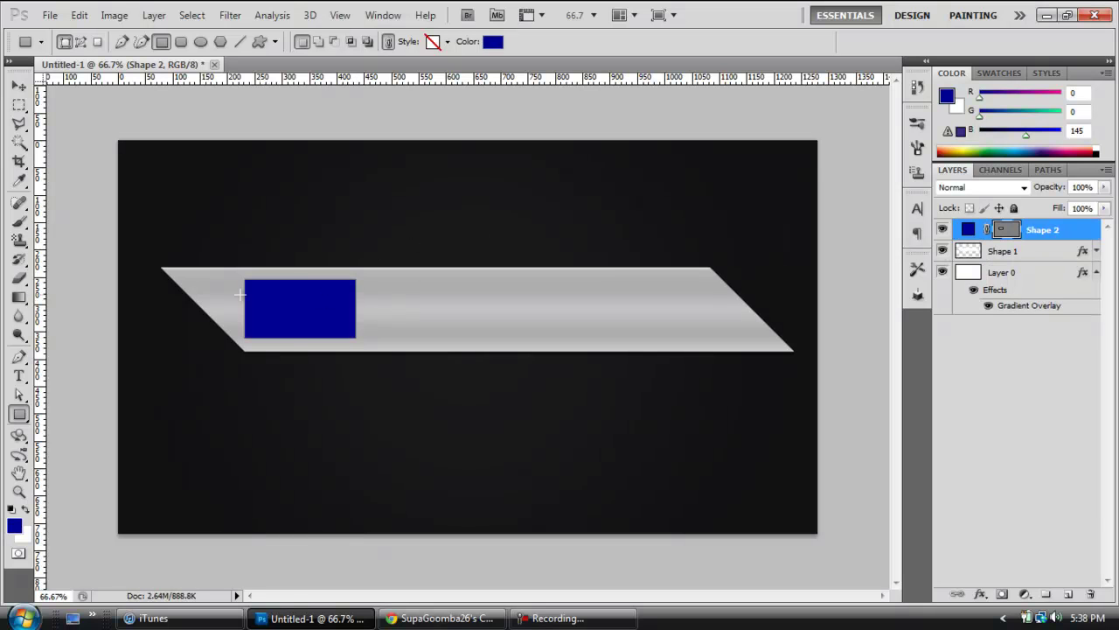
Transform the blue rectangle's path with a horizontal skew of 45° so it slants like the grey bar
{"action": "left_click", "coordinate": [78, 15]}
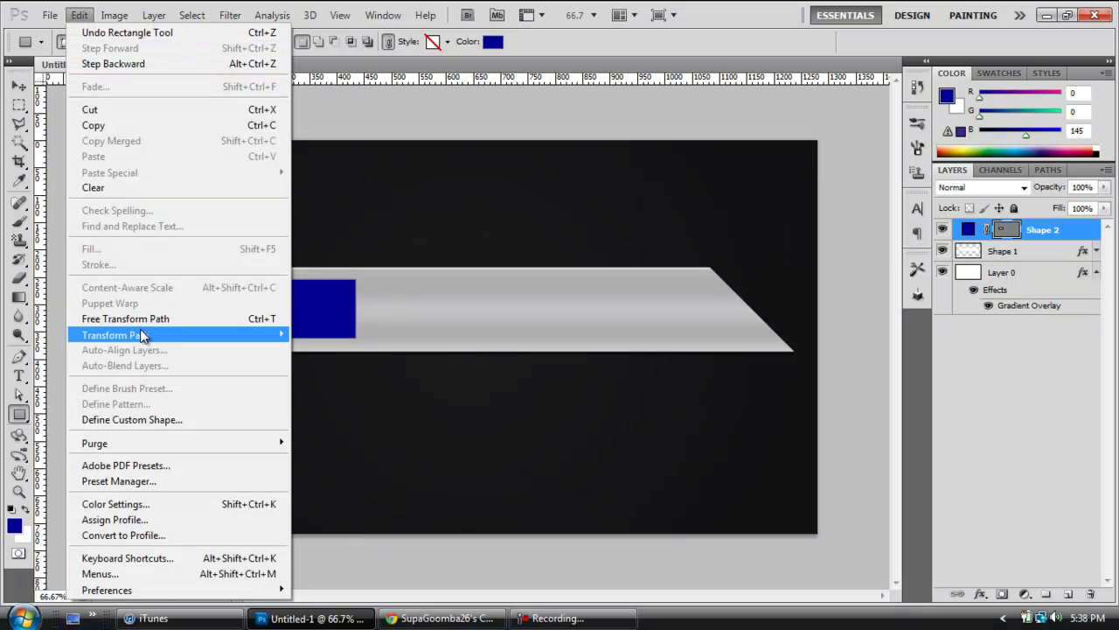
{"action": "mouse_move", "coordinate": [143, 336]}
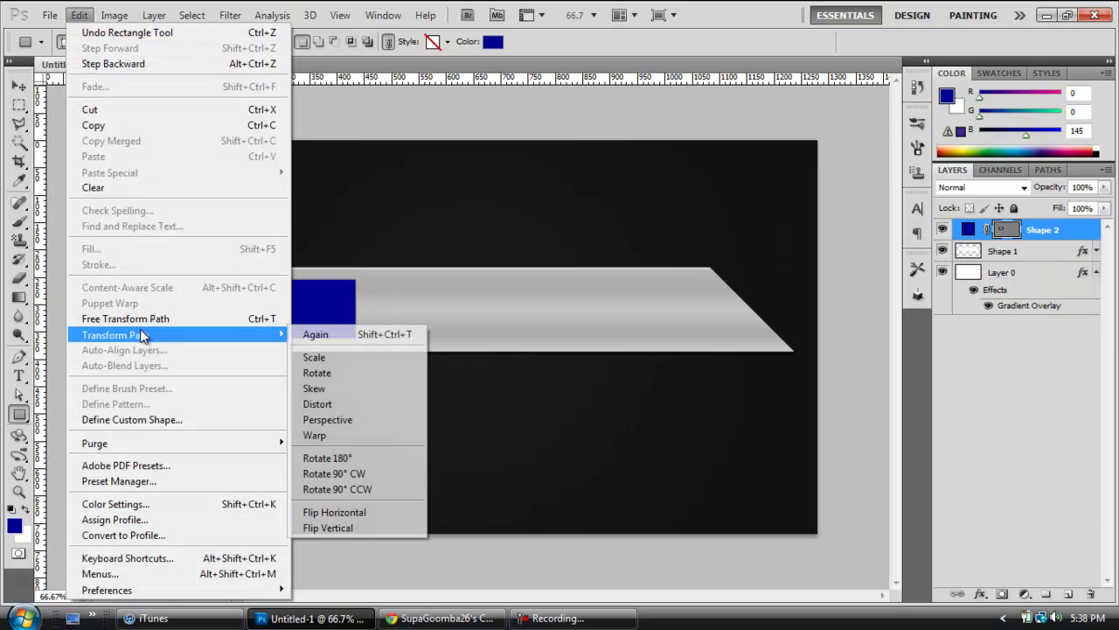
{"action": "left_click", "coordinate": [346, 421]}
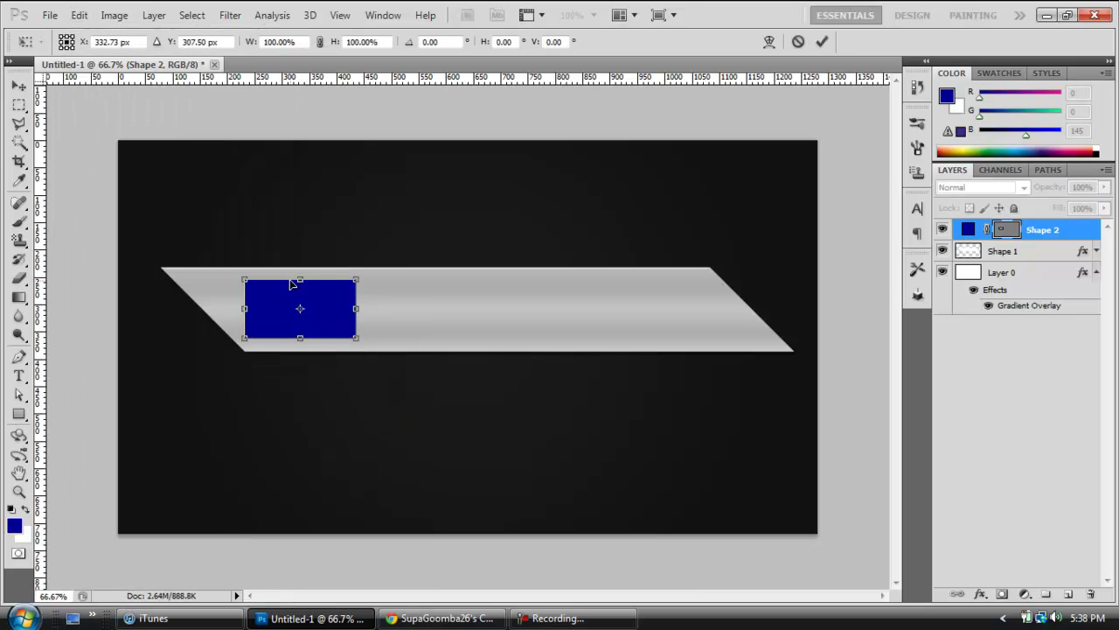
{"action": "left_click", "coordinate": [497, 41]}
{"action": "type", "text": "45"}
{"action": "key", "text": "Return"}
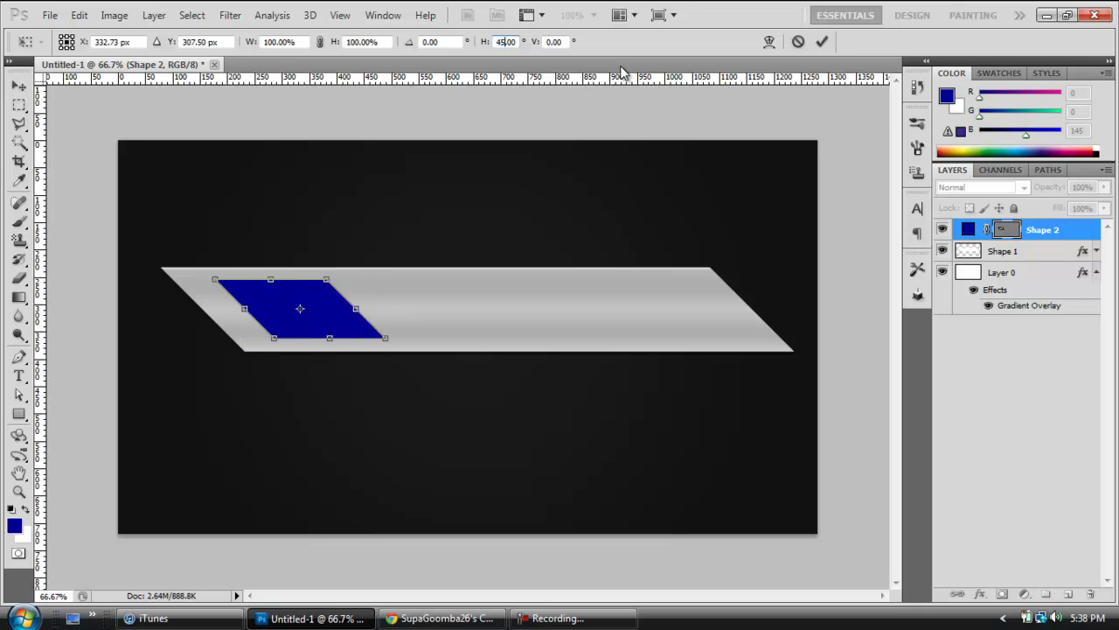
{"action": "left_click", "coordinate": [823, 41]}
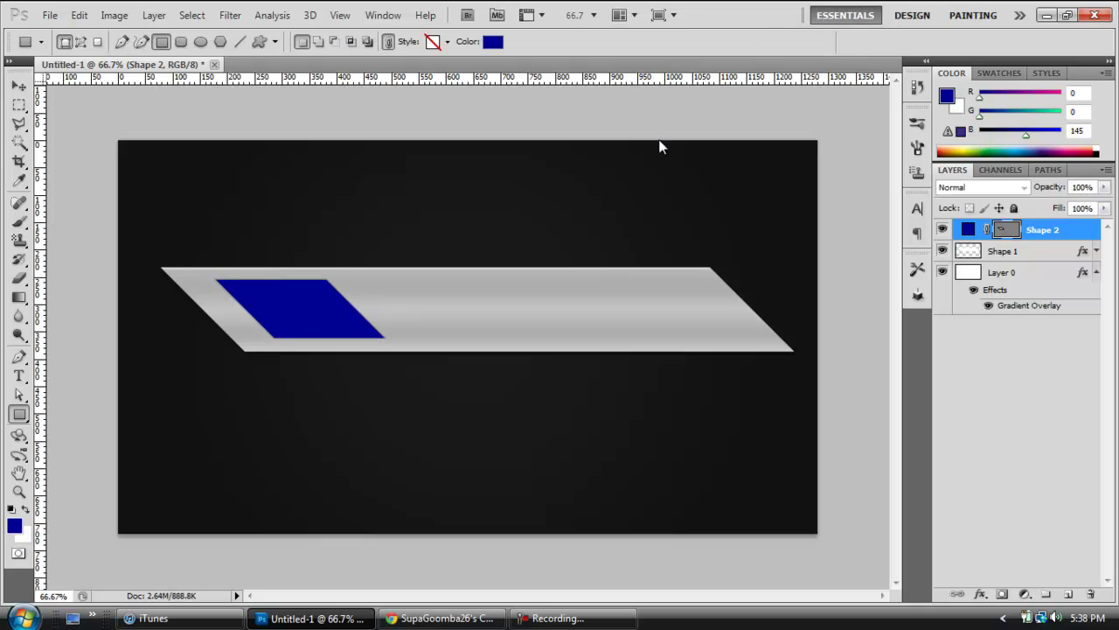
Move the blue parallelogram closer to the bar's slanted left edge and rasterize the Shape 2 layer
{"action": "left_click", "coordinate": [18, 86]}
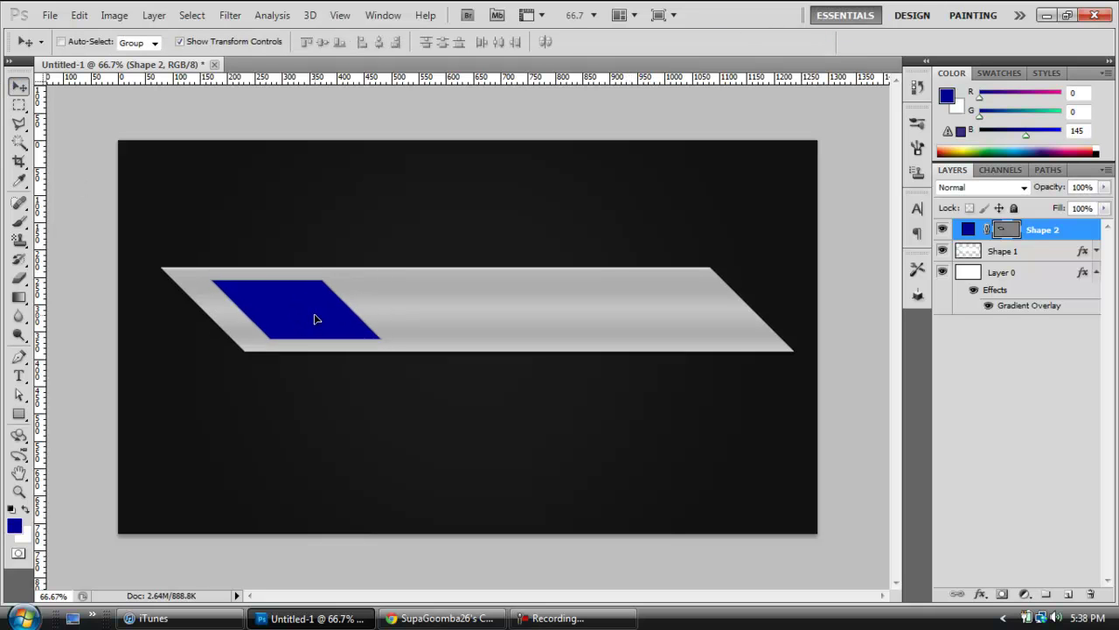
{"action": "left_click_drag", "start_coordinate": [317, 318], "coordinate": [302, 318]}
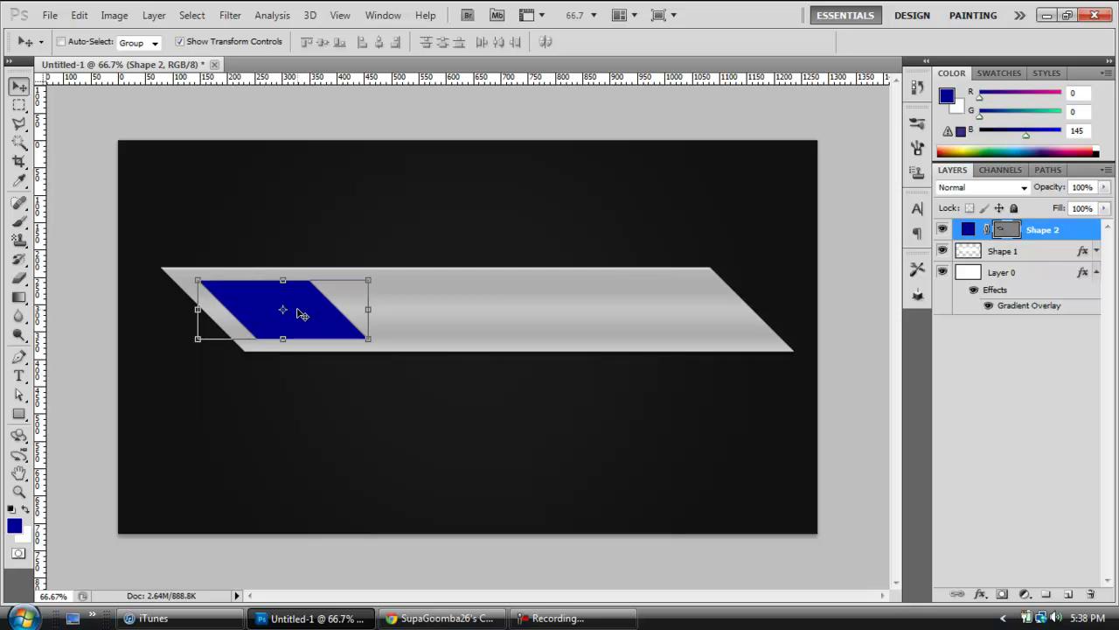
{"action": "right_click", "coordinate": [1056, 231]}
{"action": "left_click", "coordinate": [1006, 350]}
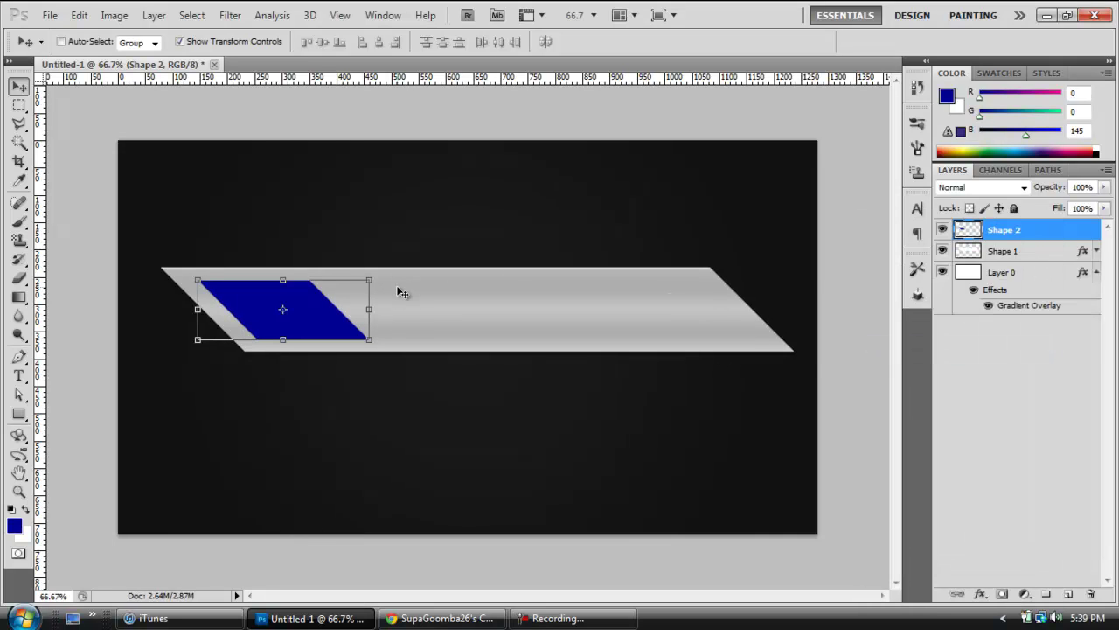
Duplicate the blue parallelogram three times and place the copies side by side with equal gaps along the bar
{"action": "key", "text": "ctrl+j"}
{"action": "left_click_drag", "start_coordinate": [332, 309], "coordinate": [465, 320]}
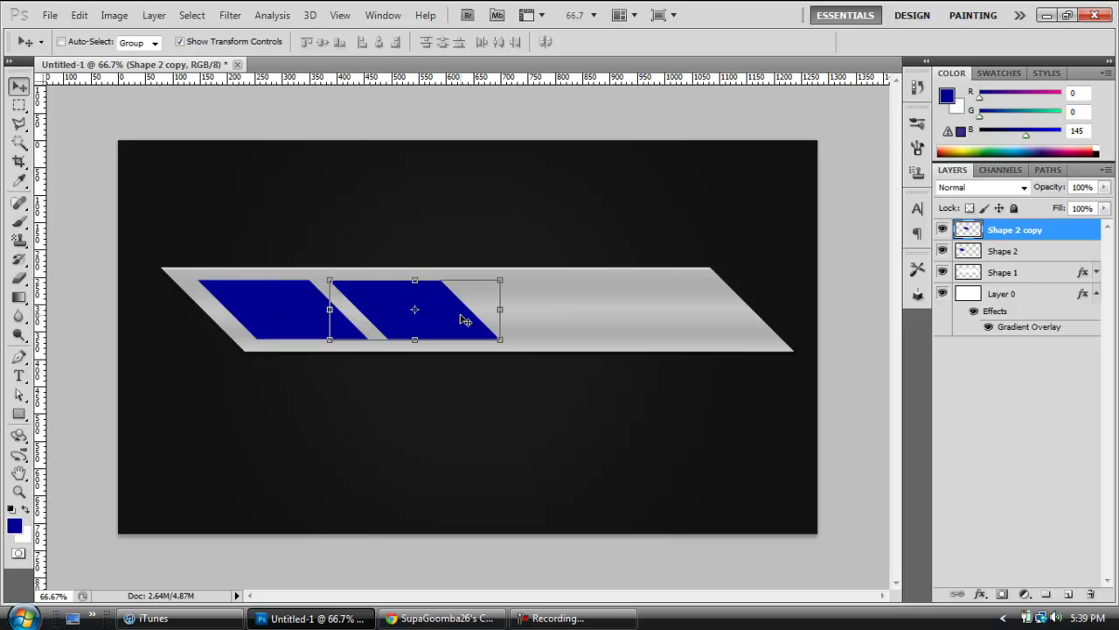
{"action": "key", "text": "ctrl+h"}
{"action": "key", "text": "ctrl+j"}
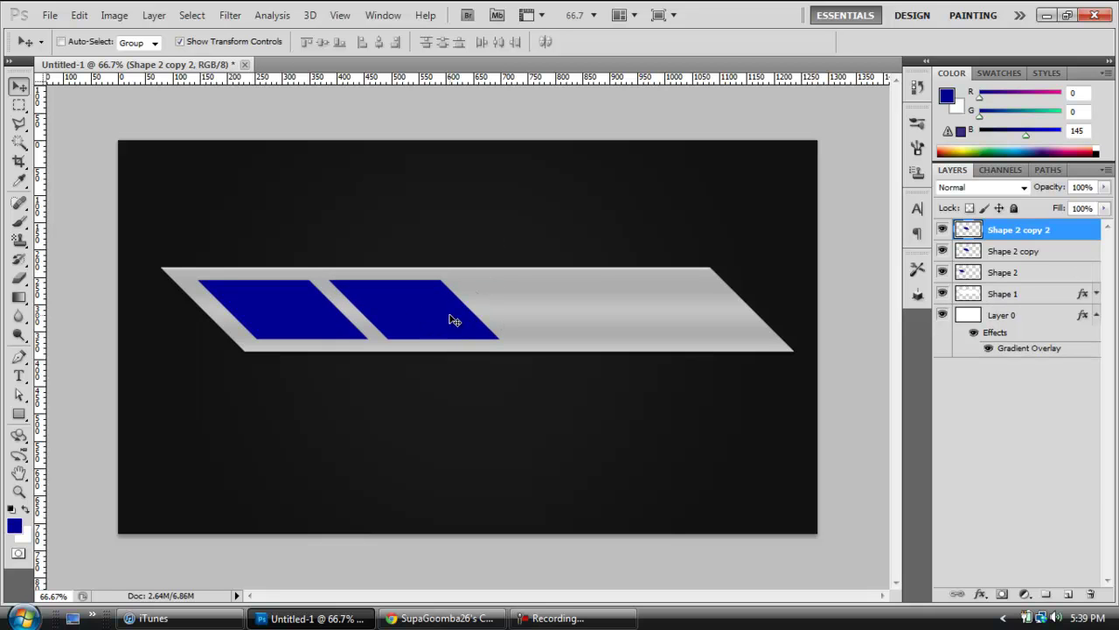
{"action": "left_click_drag", "start_coordinate": [443, 318], "coordinate": [574, 329]}
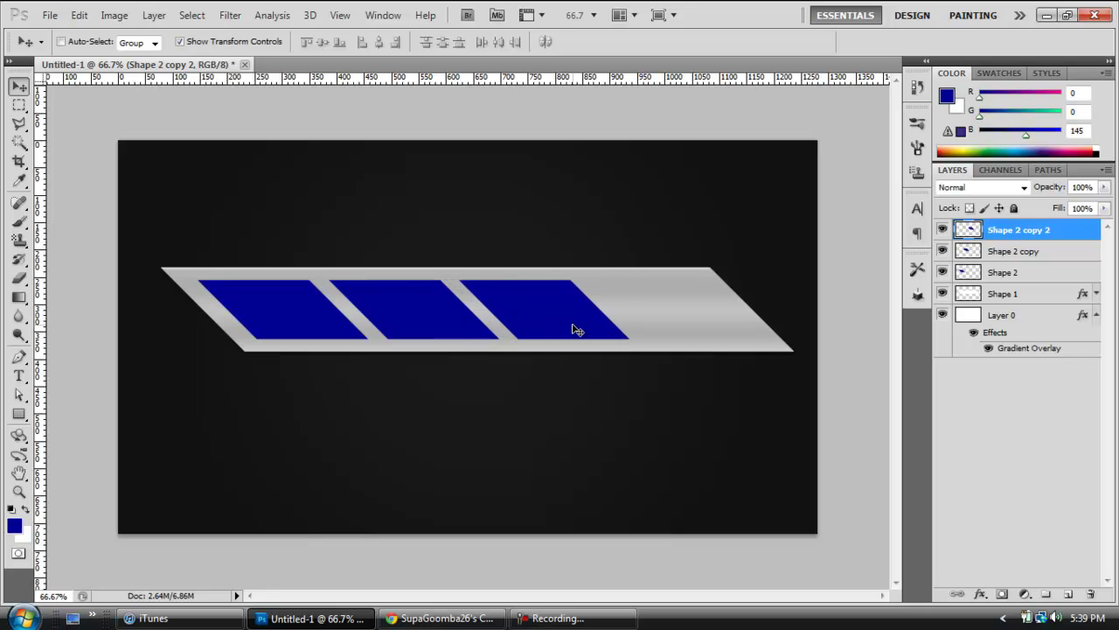
{"action": "key", "text": "ctrl+h"}
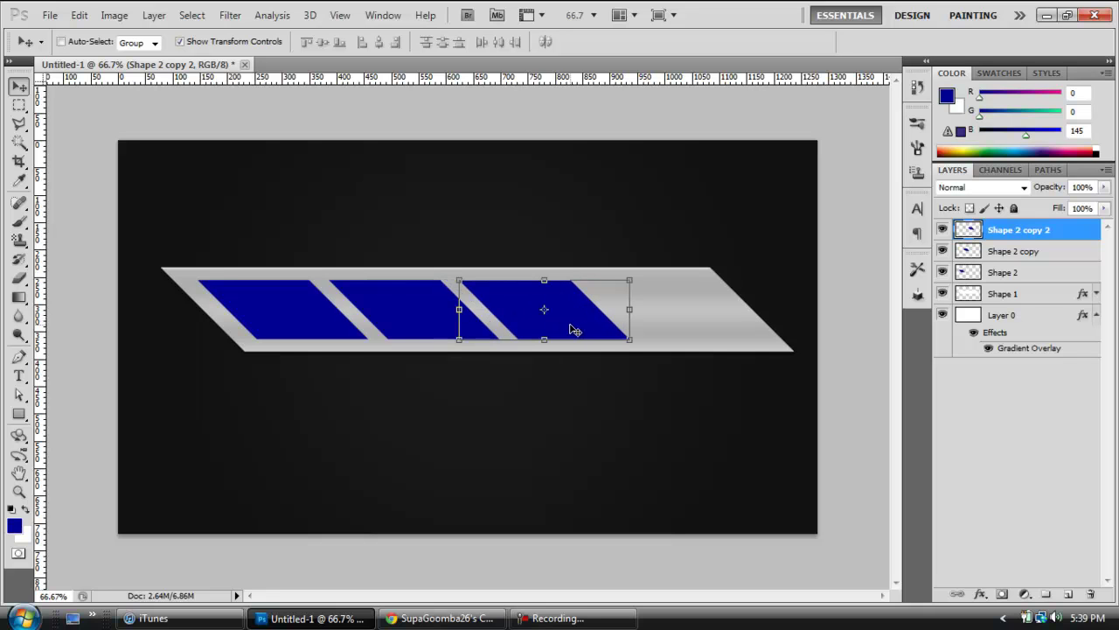
{"action": "key", "text": "ctrl+j"}
{"action": "left_click_drag", "start_coordinate": [577, 325], "coordinate": [707, 330]}
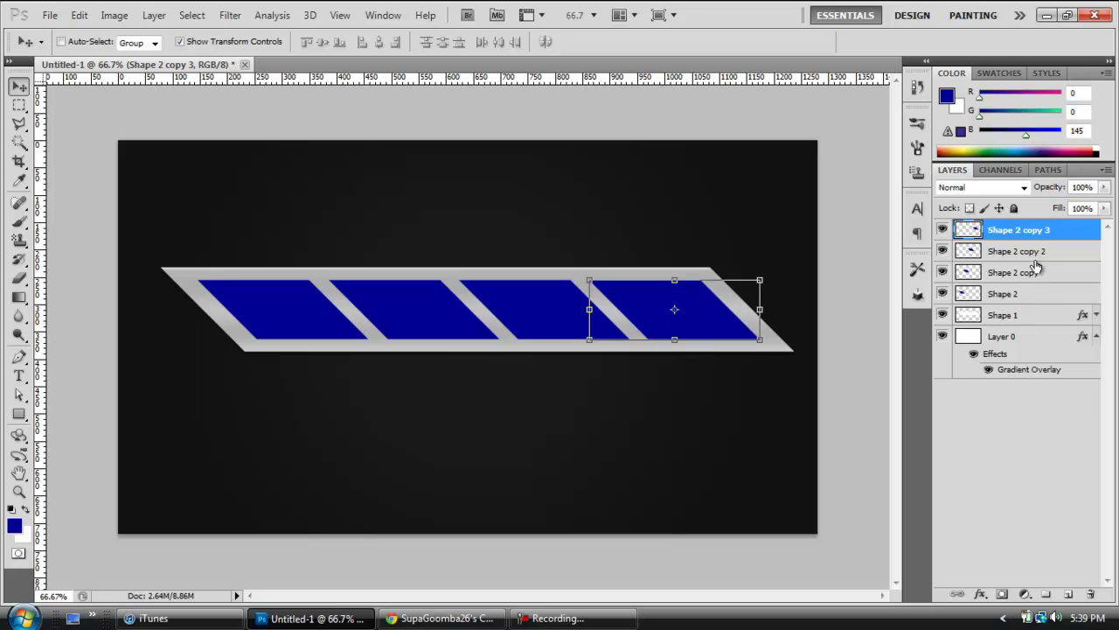
Add a colour overlay in very dark blue (#000255) to the first blue parallelogram on the Shape 2 layer
{"action": "double_click", "coordinate": [1032, 298]}
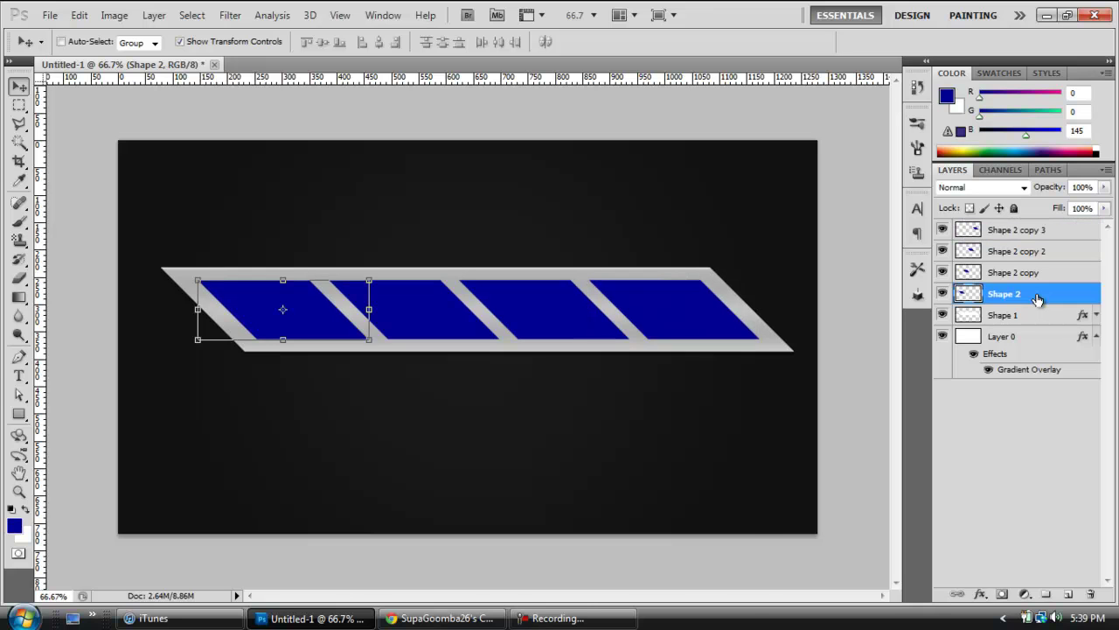
{"action": "mouse_move", "coordinate": [624, 350]}
{"action": "left_mouse_down"}
{"action": "mouse_move", "coordinate": [634, 320]}
{"action": "mouse_move", "coordinate": [619, 357]}
{"action": "left_mouse_up"}
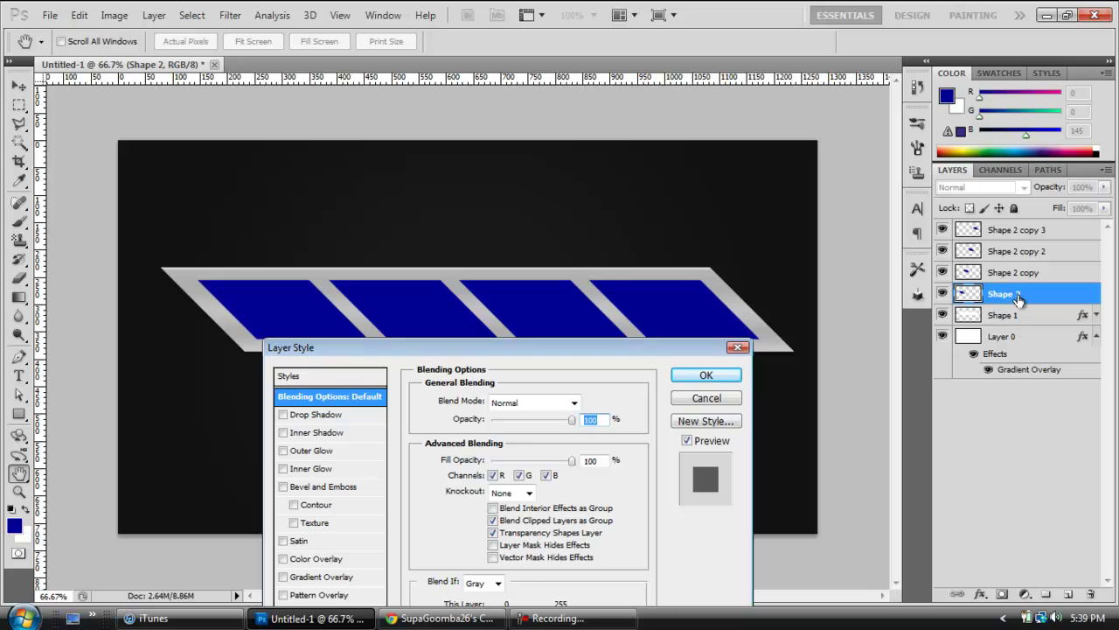
{"action": "left_click_drag", "start_coordinate": [405, 352], "coordinate": [538, 196]}
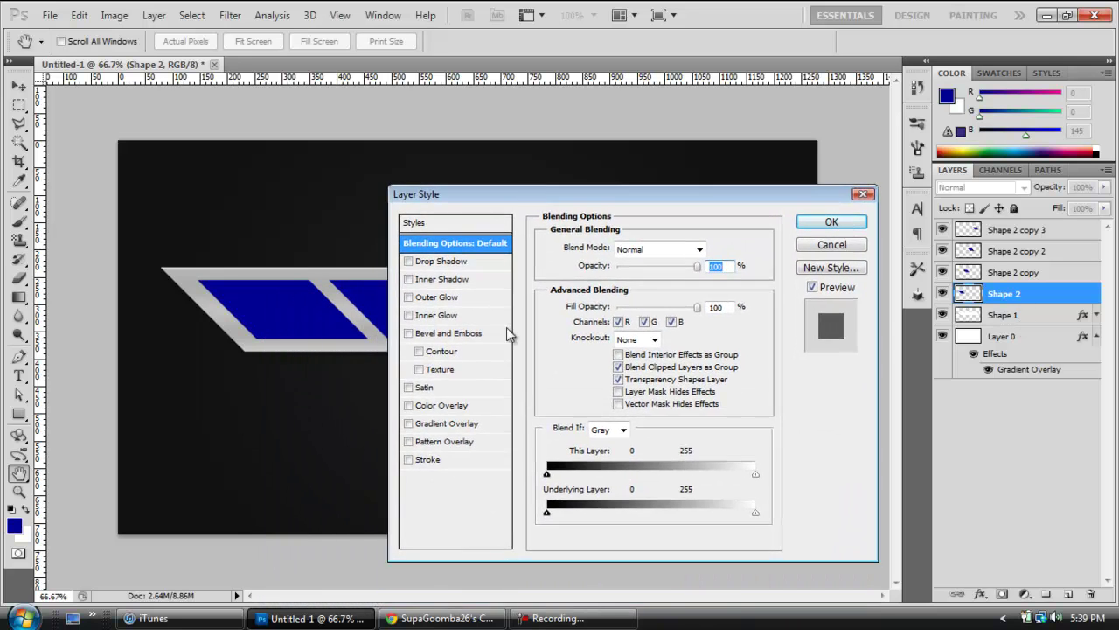
{"action": "left_click", "coordinate": [441, 407]}
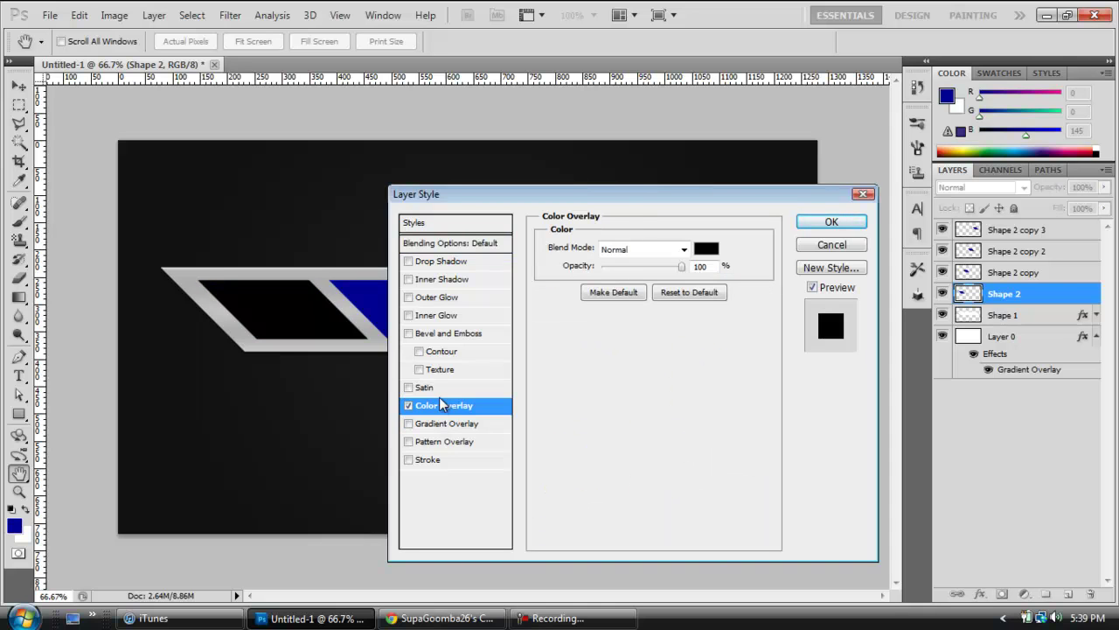
{"action": "left_click", "coordinate": [707, 248]}
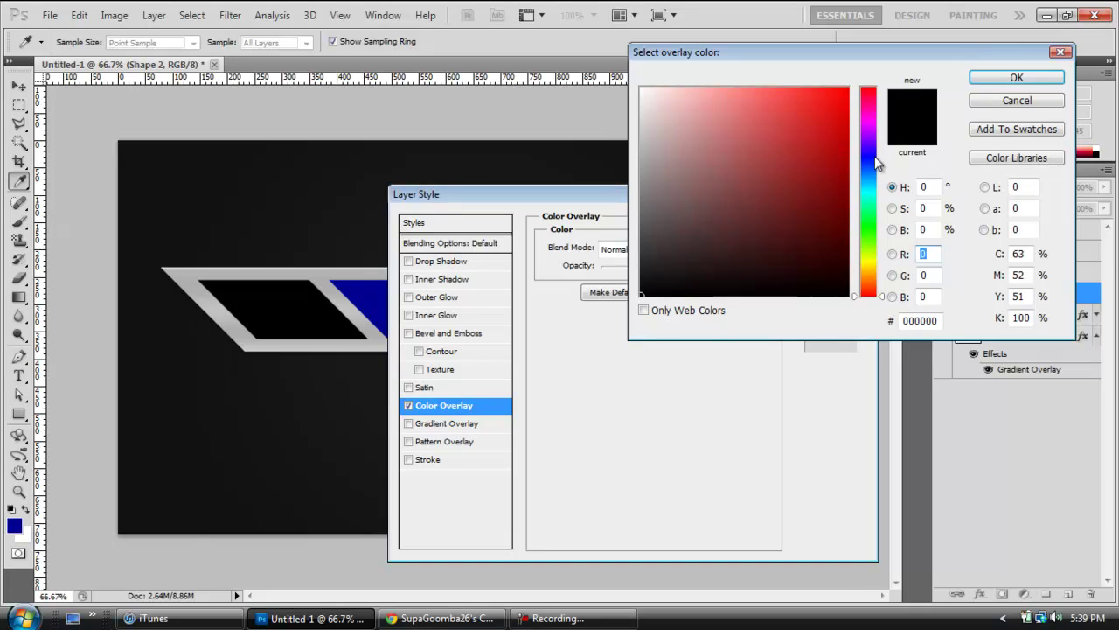
{"action": "left_click_drag", "start_coordinate": [829, 151], "coordinate": [870, 233]}
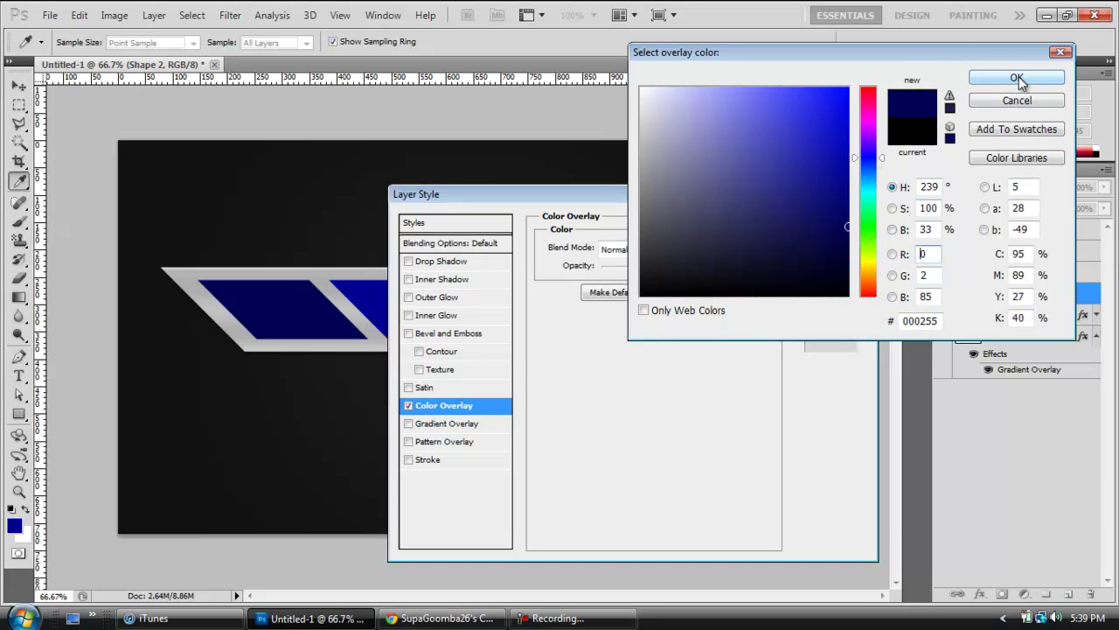
{"action": "left_click", "coordinate": [1019, 77]}
Add a pattern overlay to the Shape 2 layer using the black hexagonal mesh pattern
{"action": "left_click", "coordinate": [441, 442]}
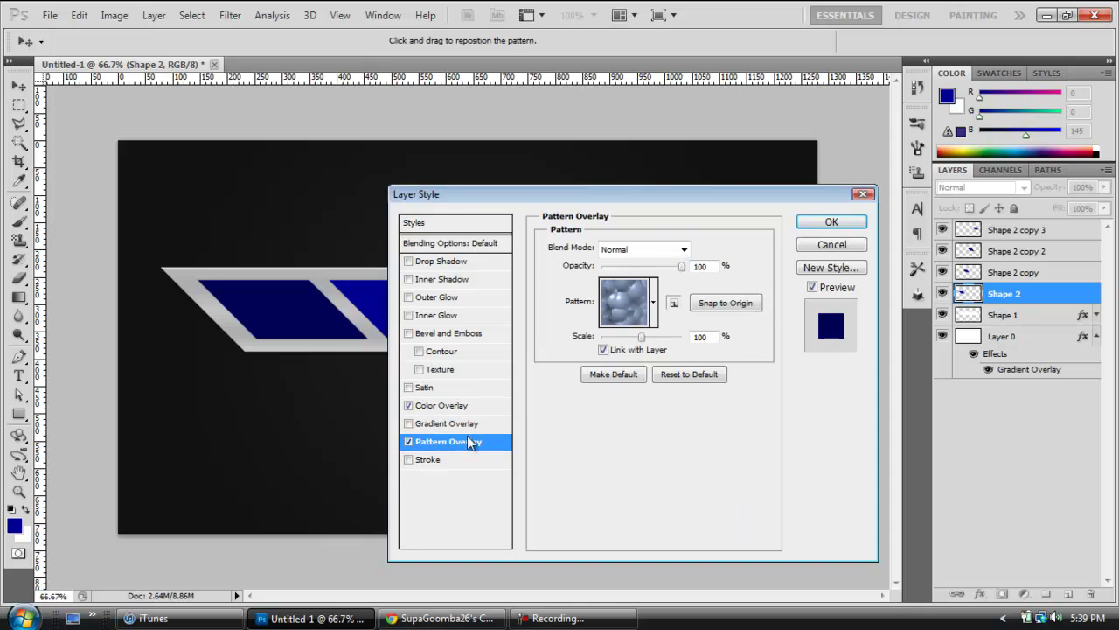
{"action": "left_click", "coordinate": [654, 305]}
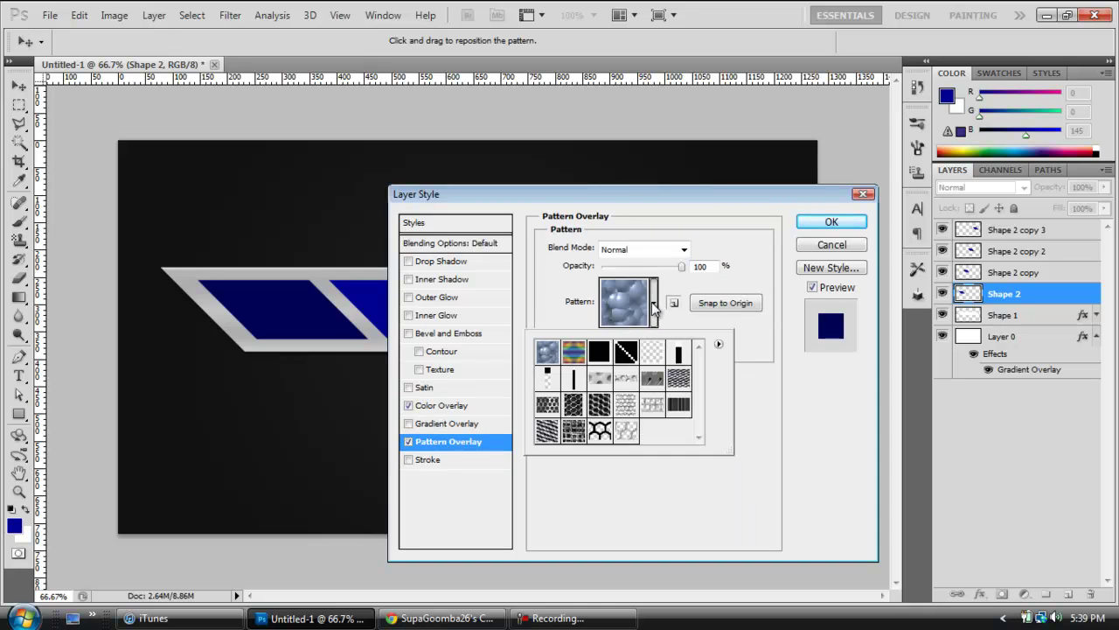
{"action": "left_click", "coordinate": [596, 414]}
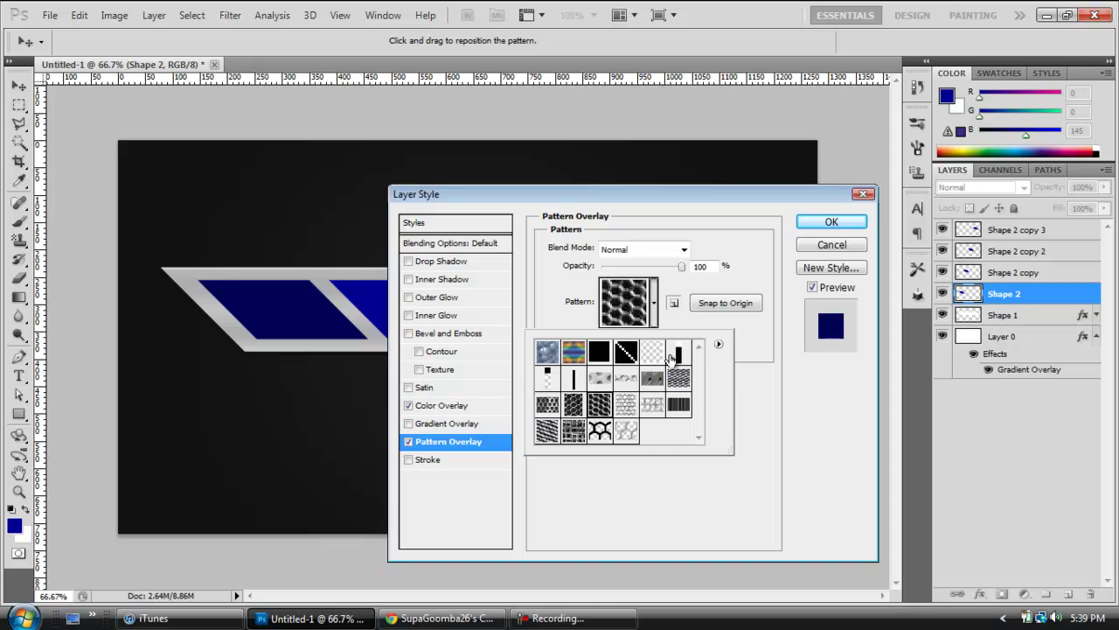
{"action": "left_click", "coordinate": [633, 410]}
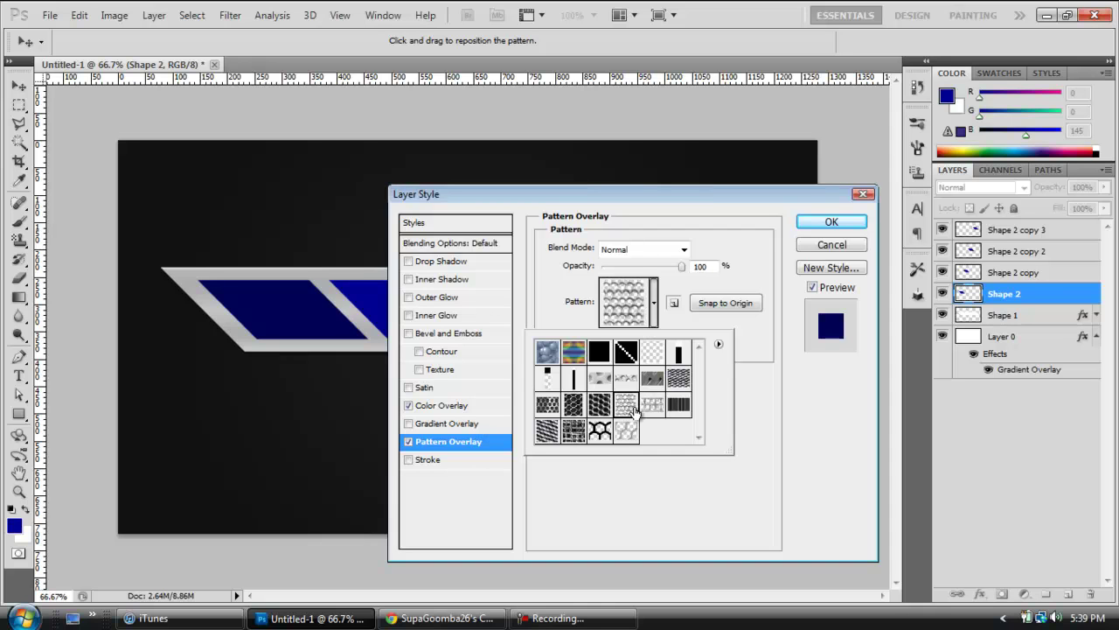
{"action": "left_click", "coordinate": [597, 406]}
{"action": "left_click", "coordinate": [747, 407]}
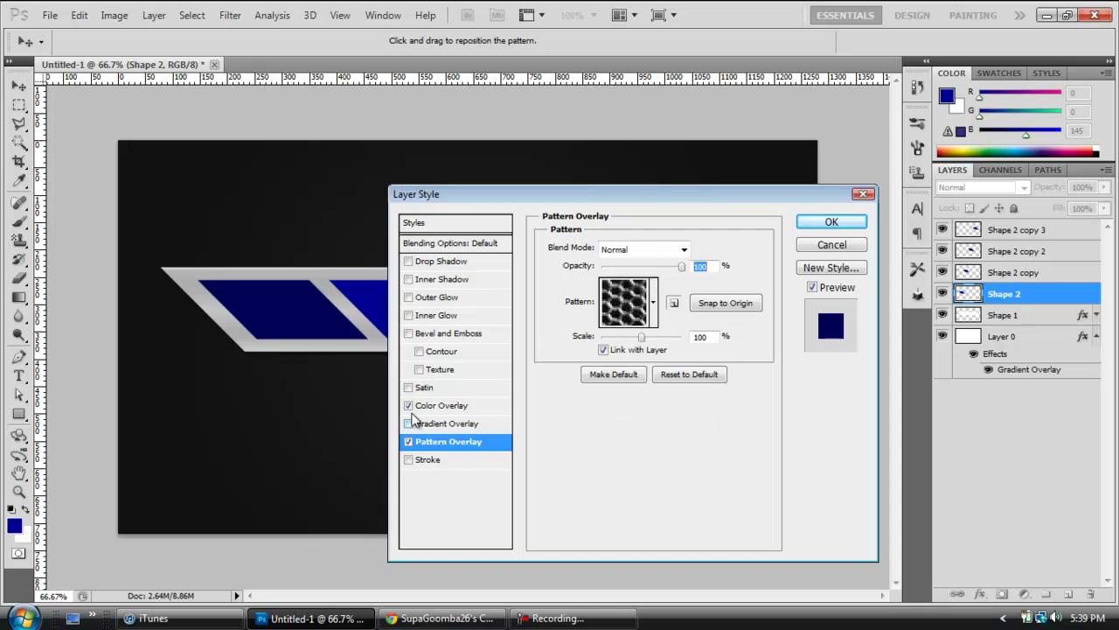
Set the Shape 2 colour overlay's opacity to 95% and apply the layer style
{"action": "left_click", "coordinate": [435, 406]}
{"action": "double_click", "coordinate": [700, 266]}
{"action": "type", "text": "0"}
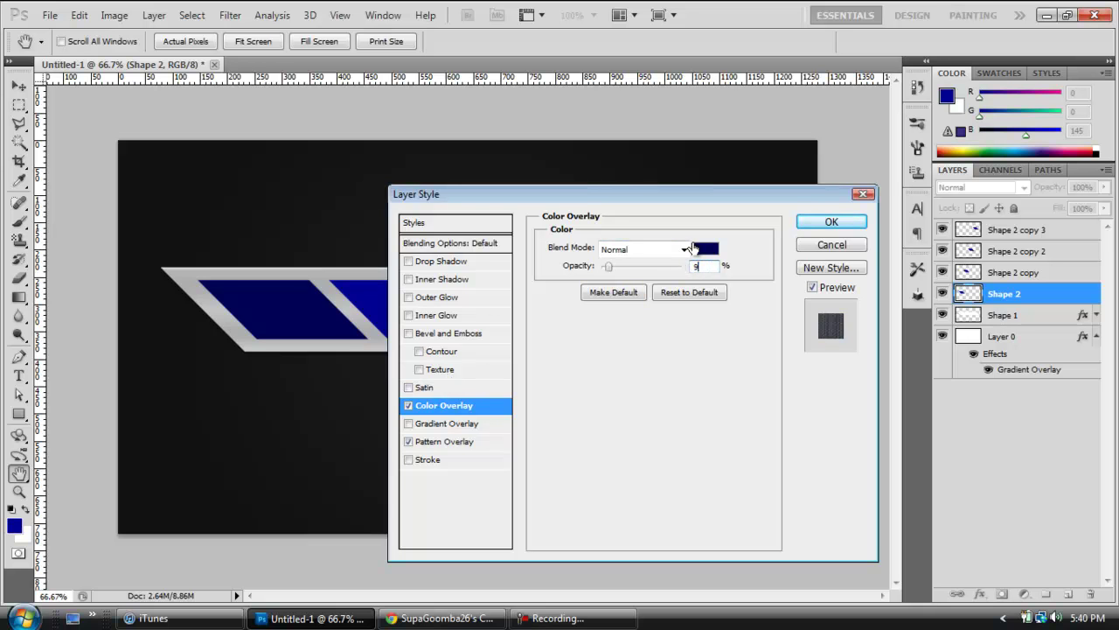
{"action": "type", "text": "90"}
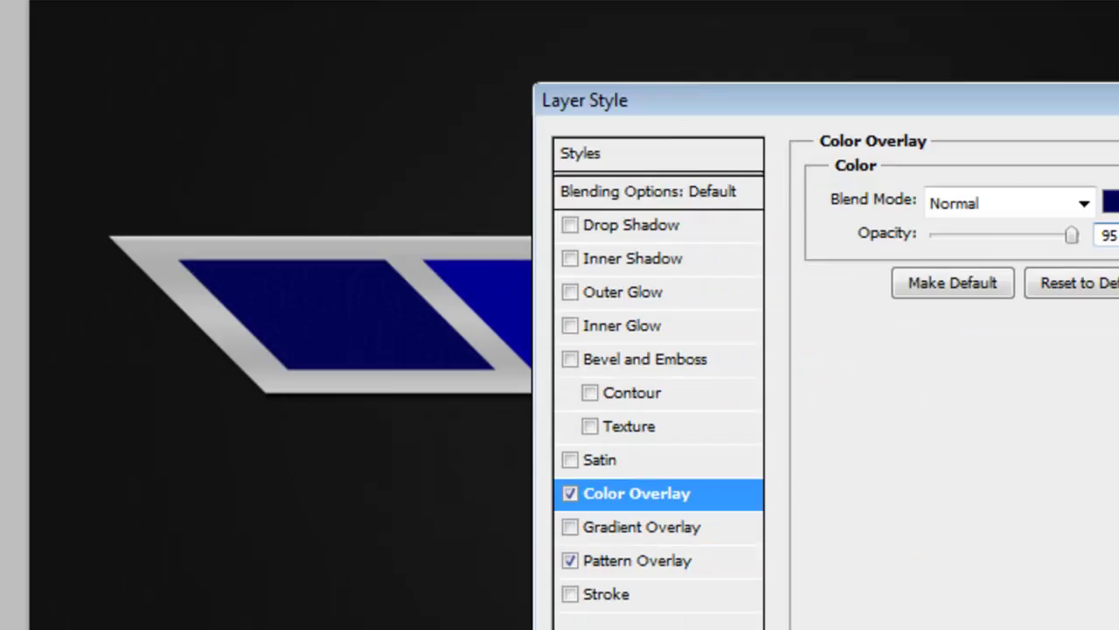
{"action": "key", "text": "Return"}
Add a 1 px black stroke positioned inside to the Shape 2 layer
{"action": "double_click", "coordinate": [1001, 298]}
{"action": "left_click", "coordinate": [1058, 308]}
{"action": "double_click", "coordinate": [1058, 307]}
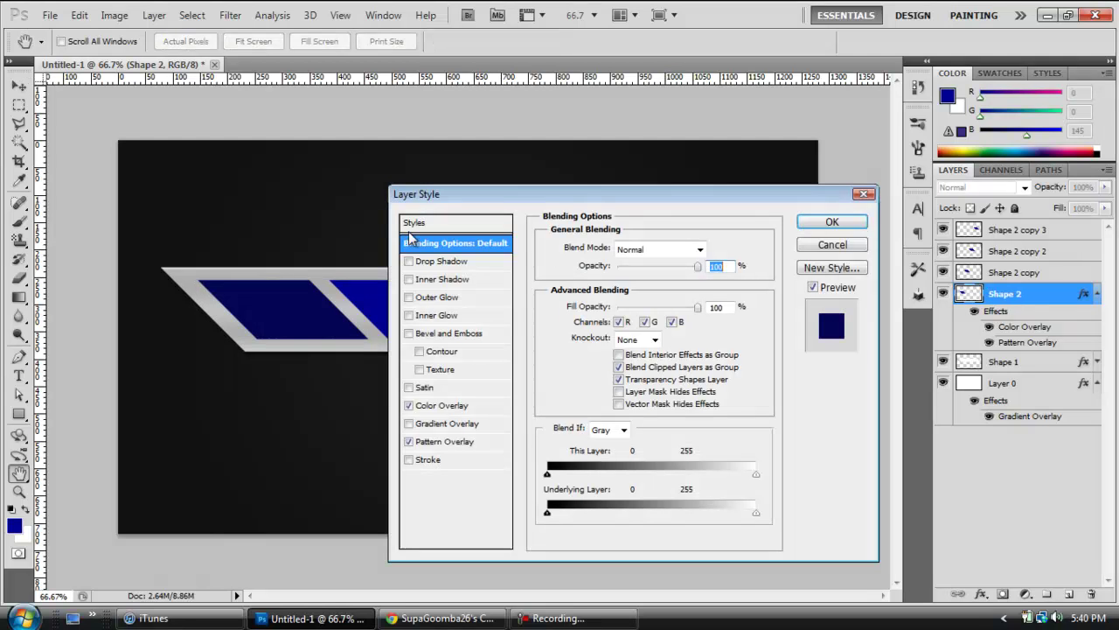
{"action": "left_click", "coordinate": [429, 461]}
{"action": "type", "text": "1"}
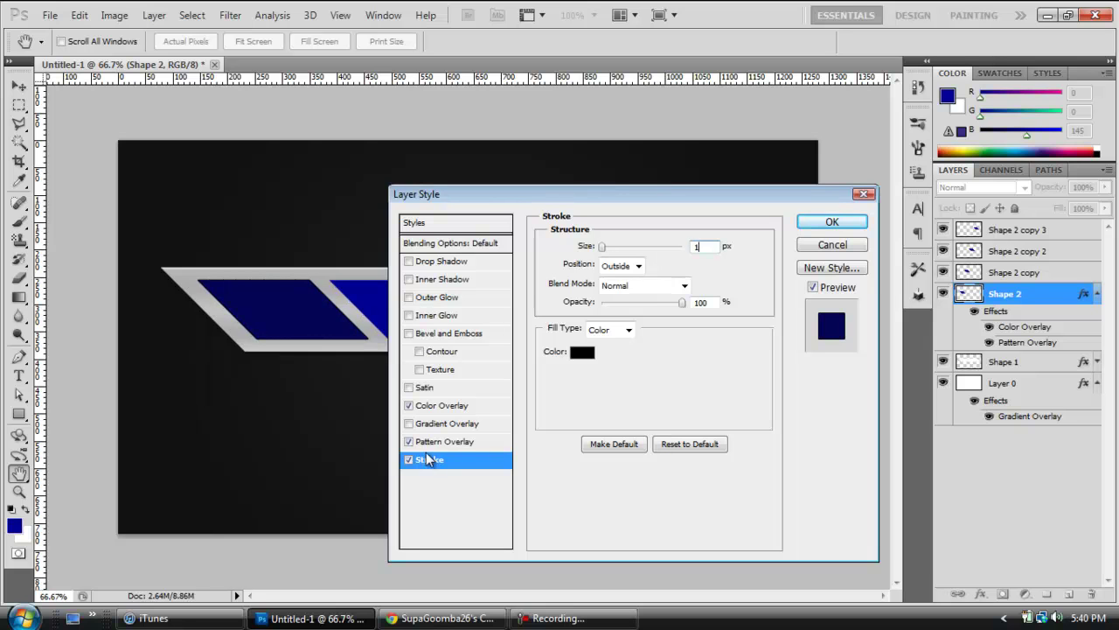
{"action": "left_click", "coordinate": [638, 265]}
{"action": "left_click", "coordinate": [636, 299]}
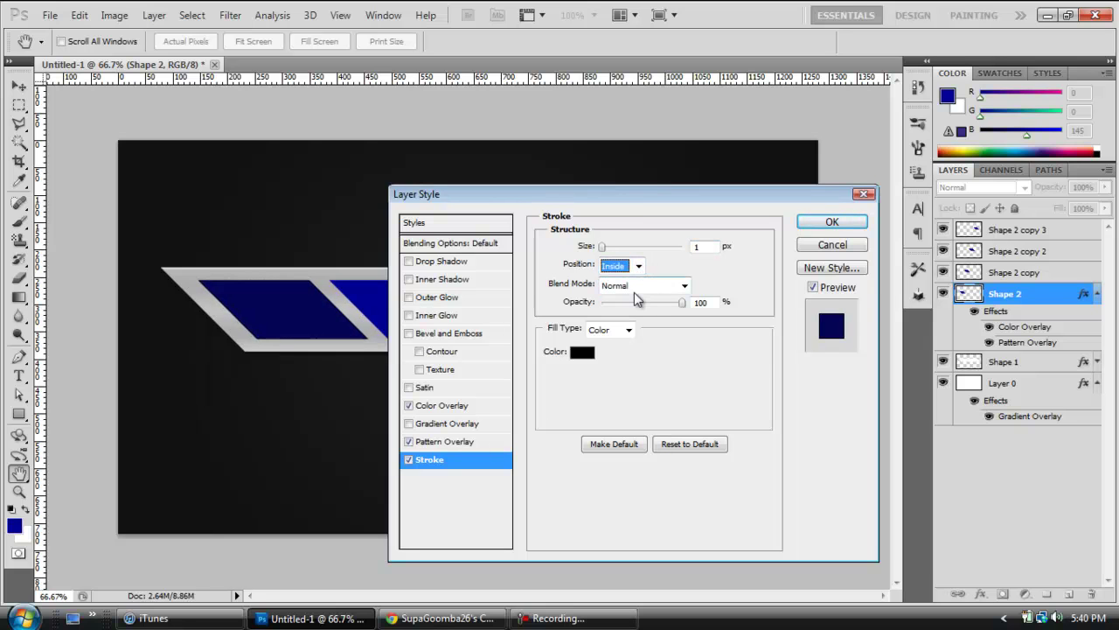
Add a soft 20 px inner shadow to the Shape 2 layer and apply the layer style
{"action": "left_click", "coordinate": [452, 281]}
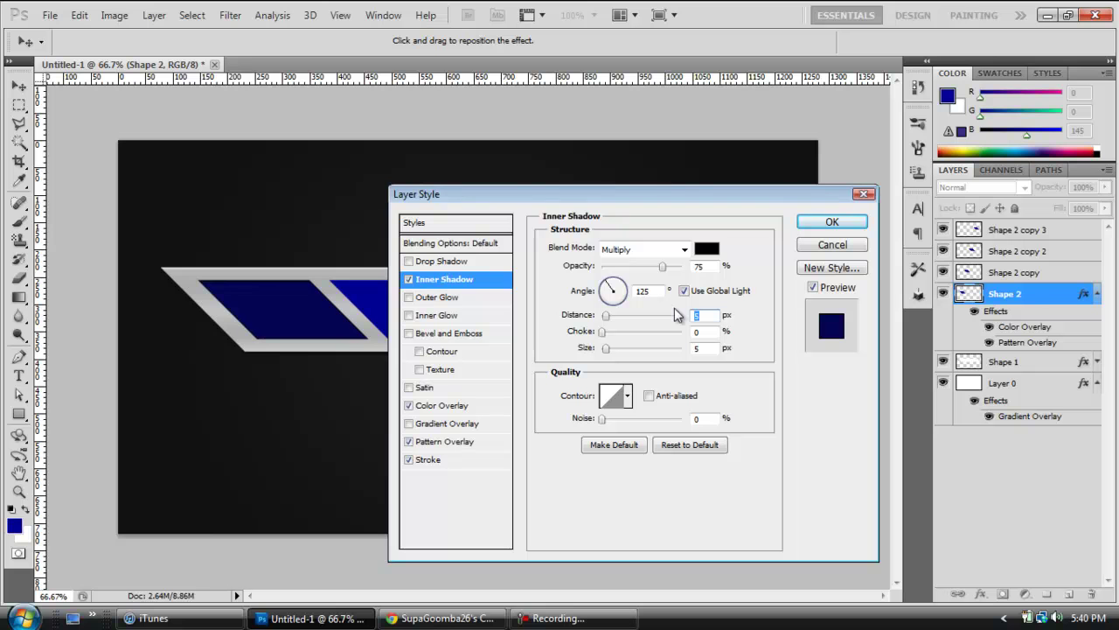
{"action": "type", "text": "20"}
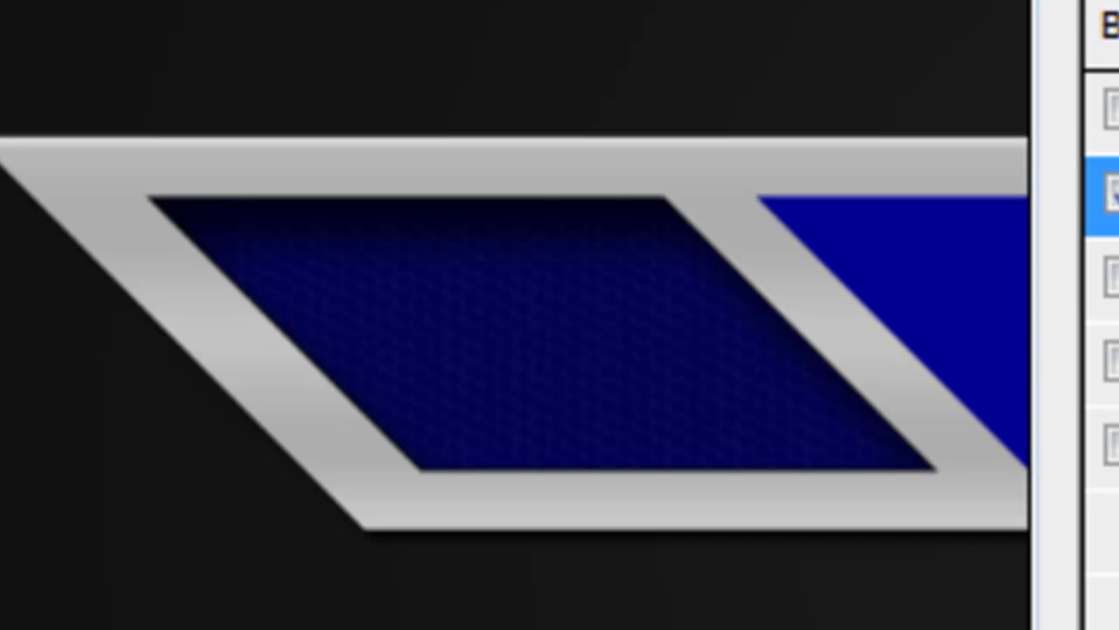
{"action": "key", "text": "Return"}
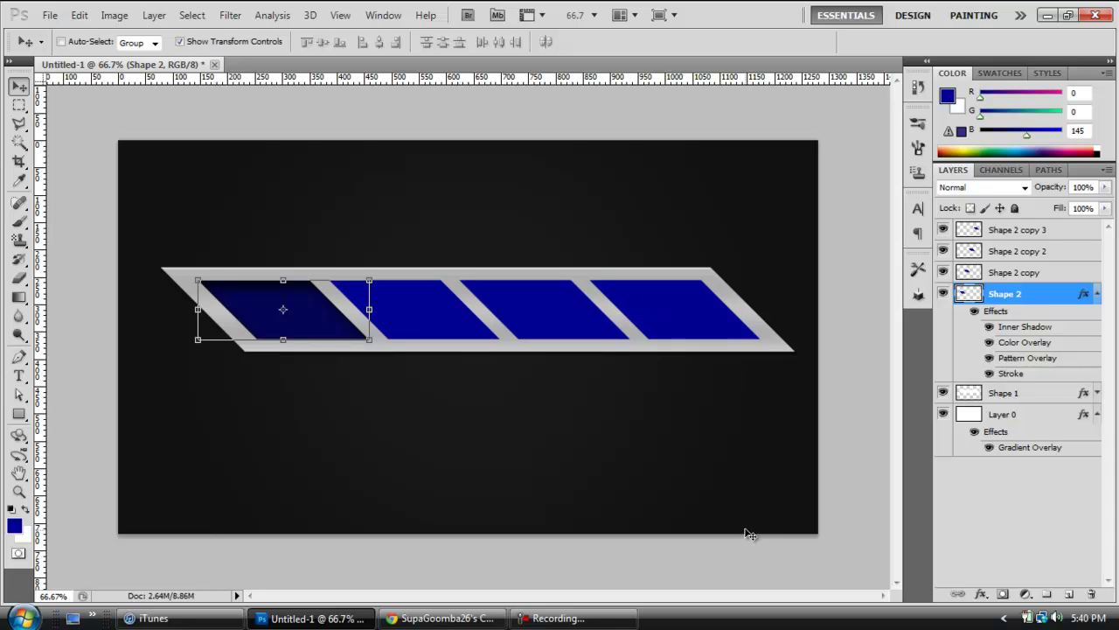
Merge the three parallelogram copies down one by one into the Shape 2 layer so all four share its style
{"action": "right_click", "coordinate": [1048, 230]}
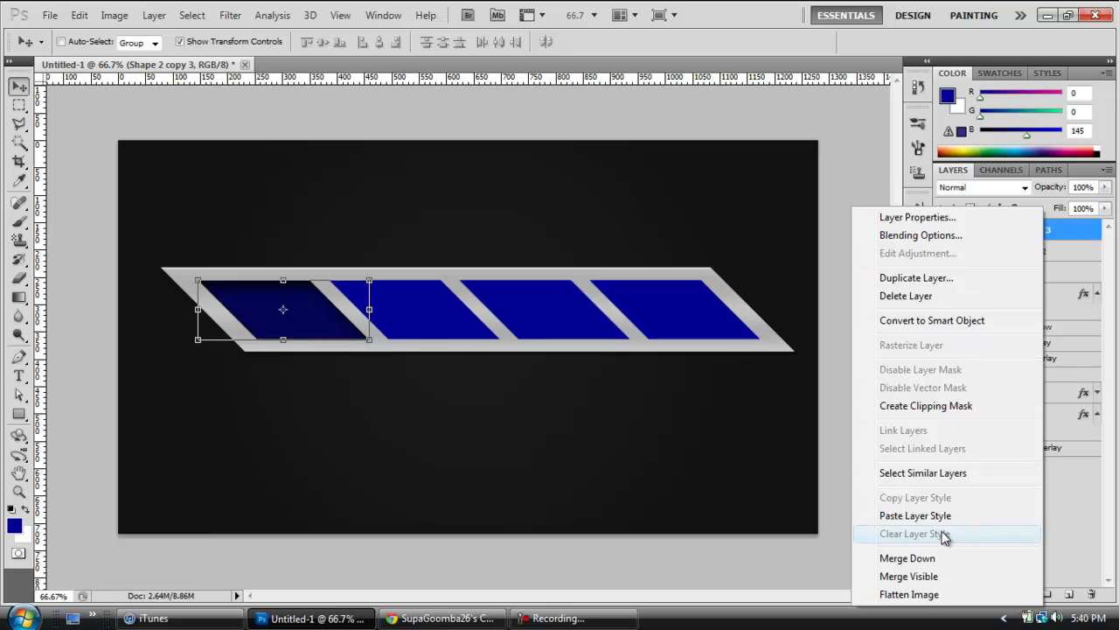
{"action": "left_click", "coordinate": [942, 557]}
{"action": "right_click", "coordinate": [1025, 238]}
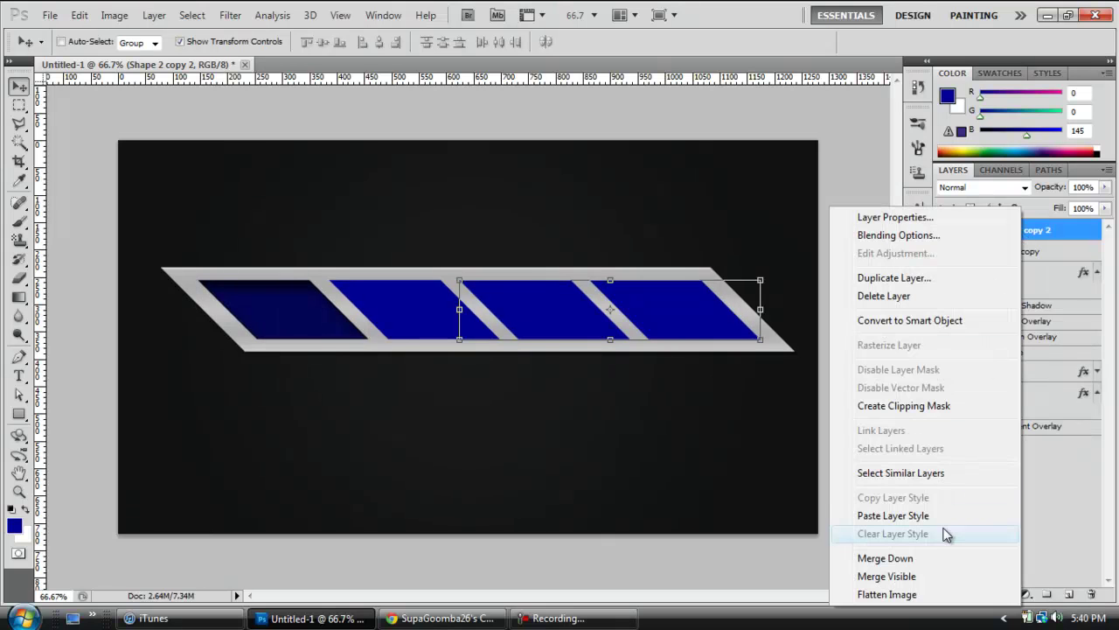
{"action": "left_click", "coordinate": [936, 558]}
{"action": "right_click", "coordinate": [1023, 231]}
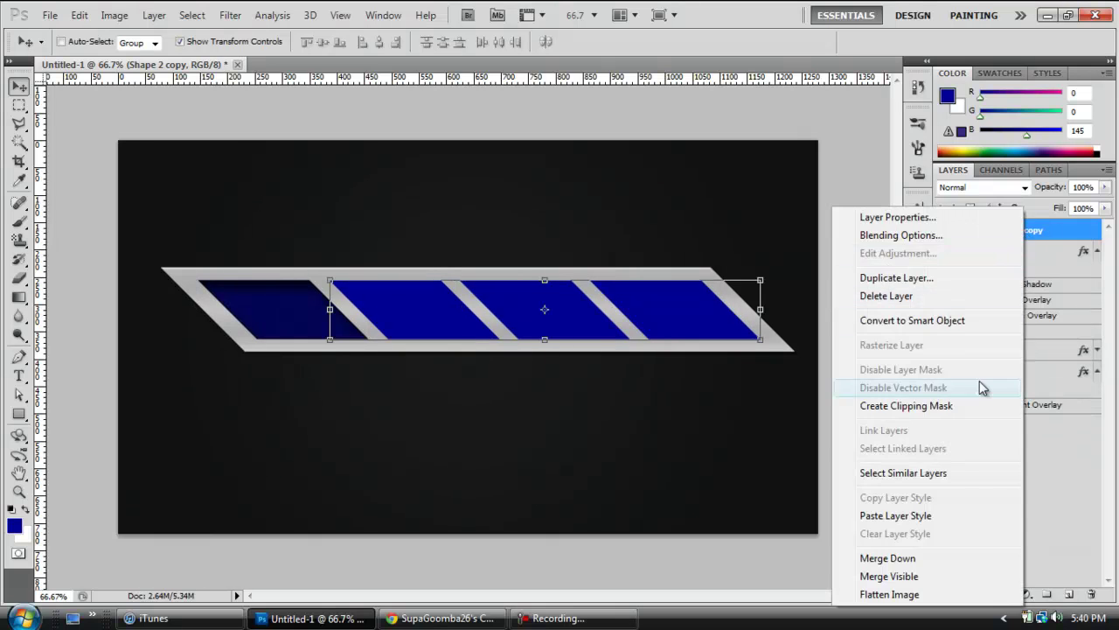
{"action": "left_click", "coordinate": [924, 559]}
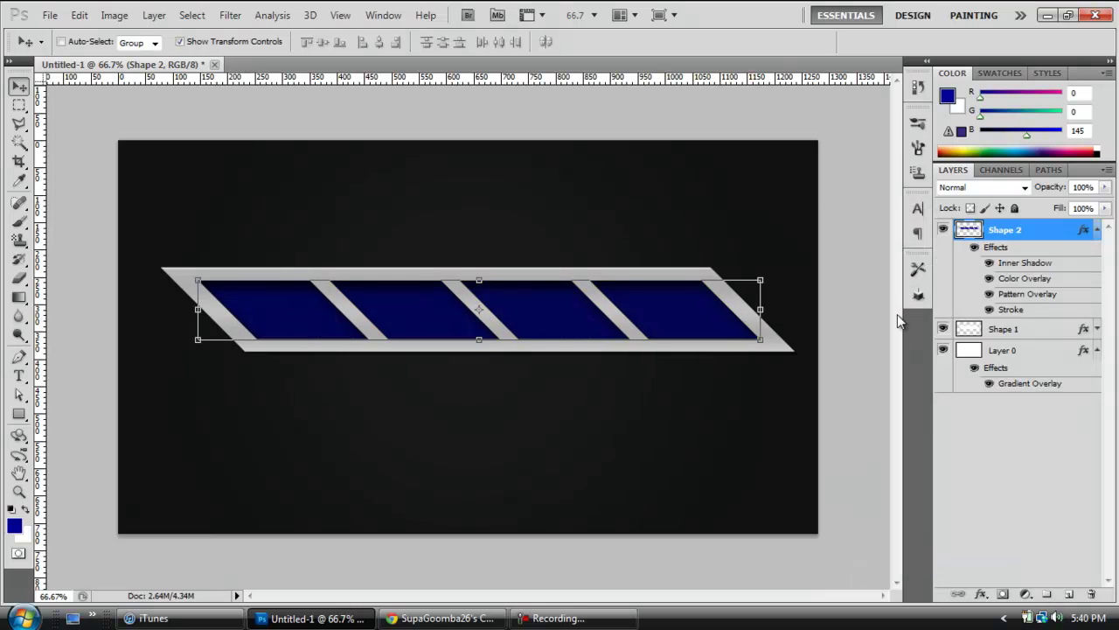
In the grey bar's gradient overlay on Shape 1, set the 21% colour stop to #9b9b9b and the first stop to #d8d8d8
{"action": "left_click", "coordinate": [1006, 354]}
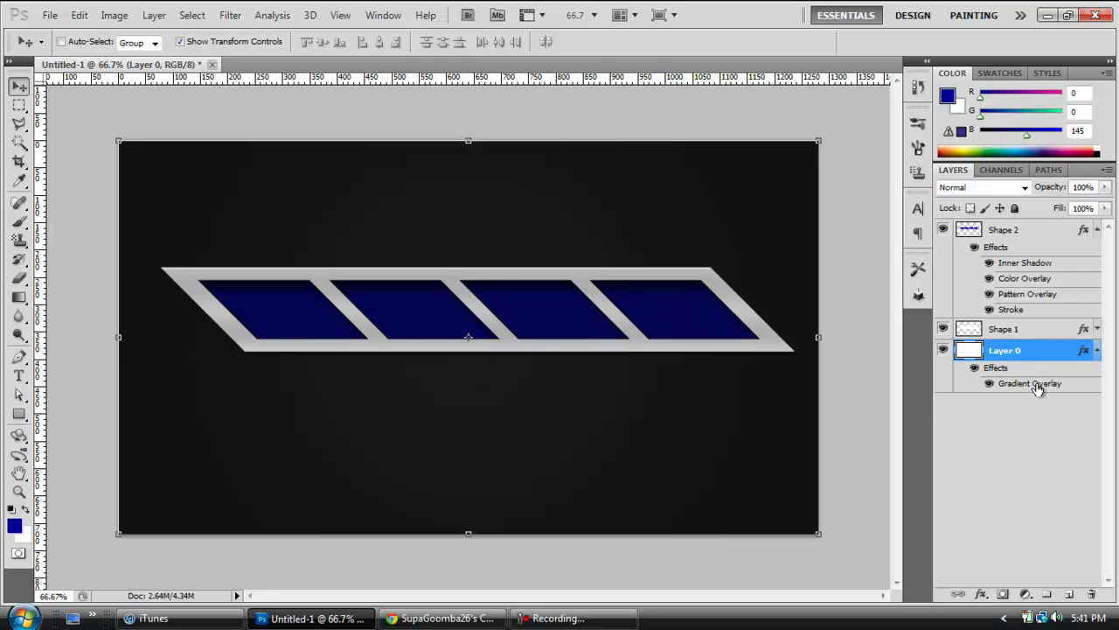
{"action": "double_click", "coordinate": [1039, 331]}
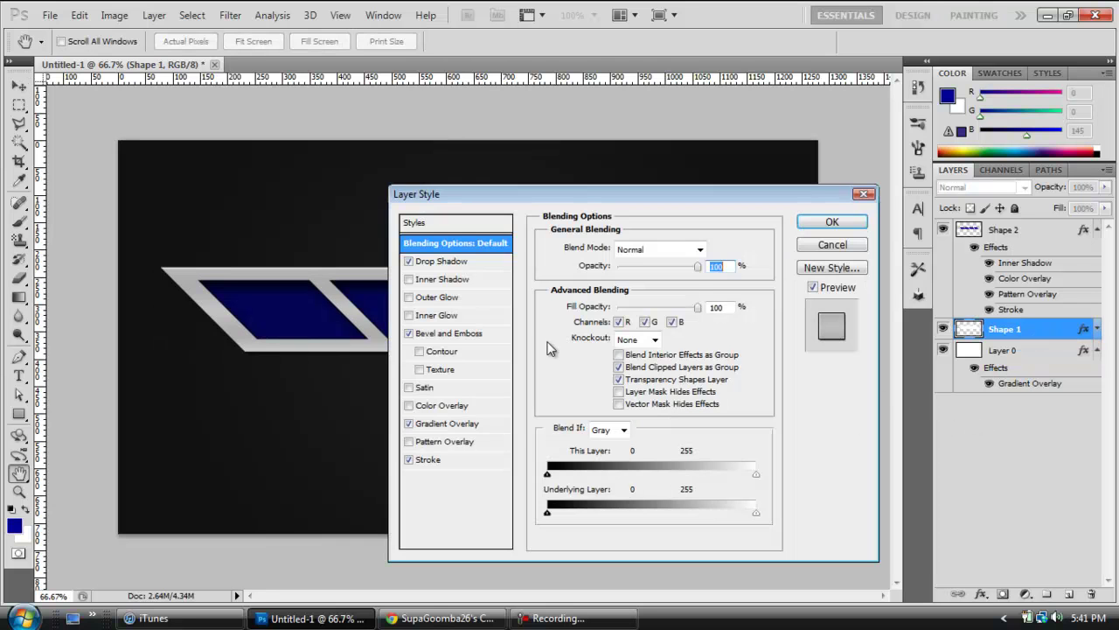
{"action": "left_click", "coordinate": [449, 425]}
{"action": "left_click", "coordinate": [632, 286]}
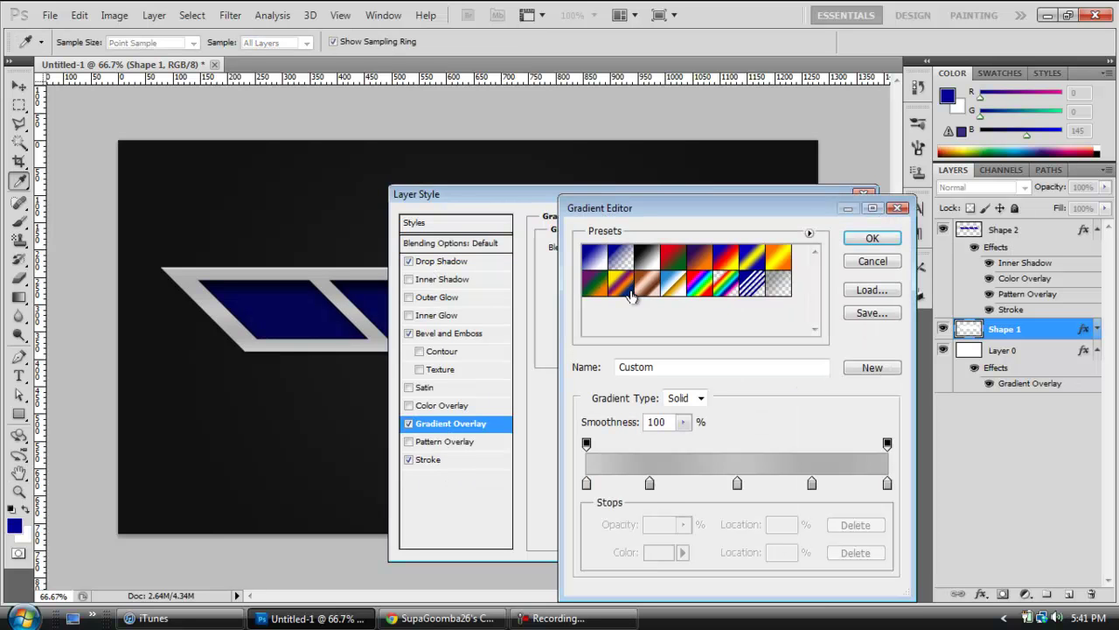
{"action": "double_click", "coordinate": [650, 484]}
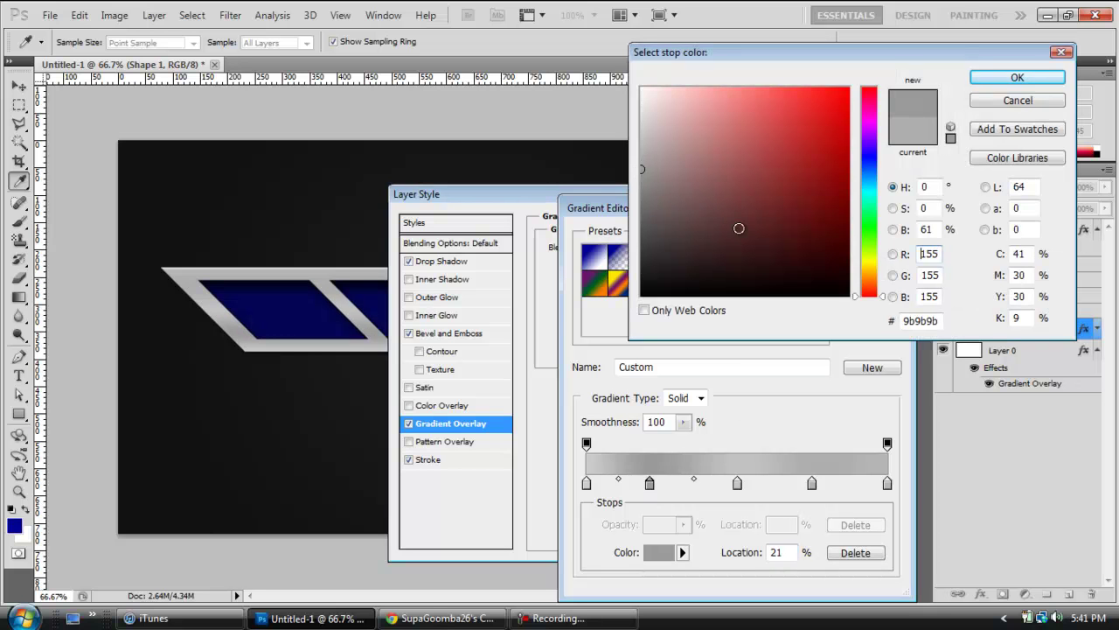
{"action": "left_click", "coordinate": [1017, 77]}
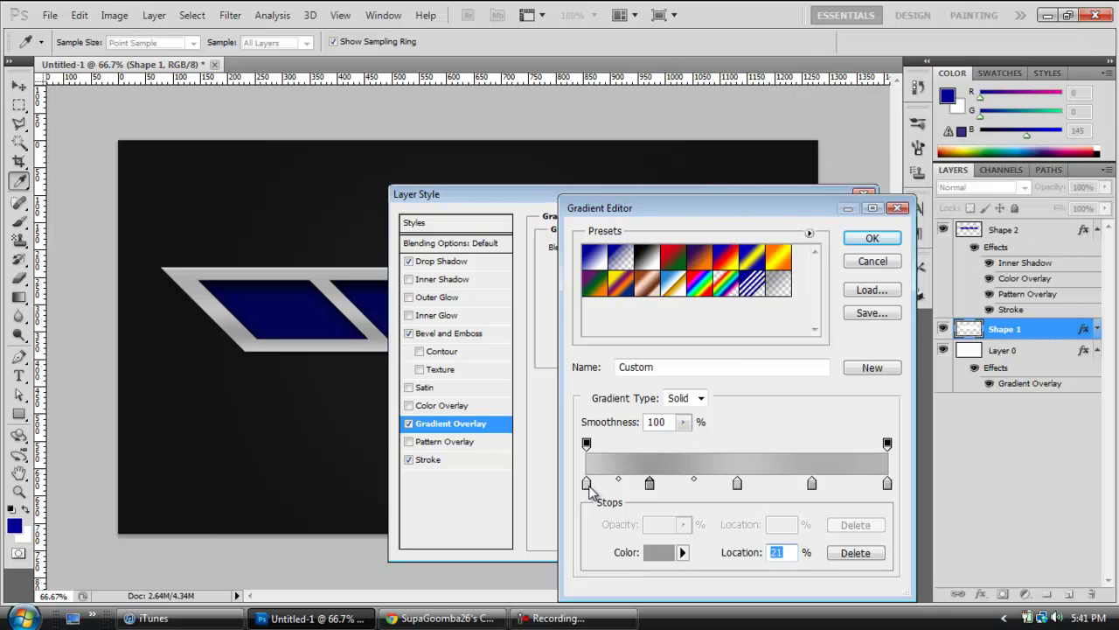
{"action": "double_click", "coordinate": [587, 483]}
{"action": "left_click", "coordinate": [642, 119]}
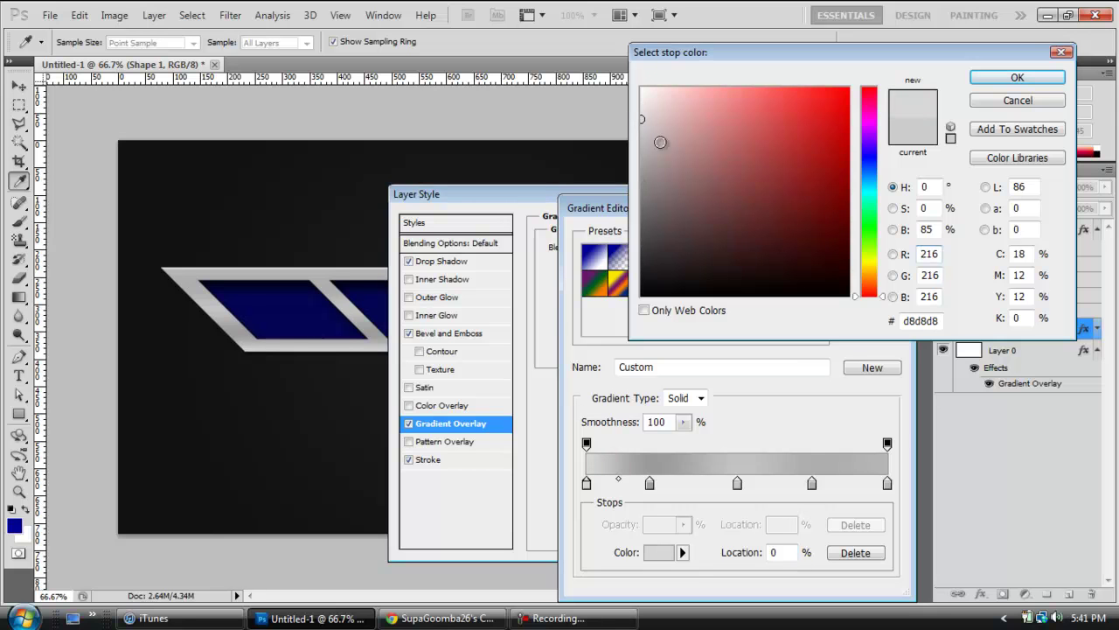
{"action": "left_click", "coordinate": [1017, 77]}
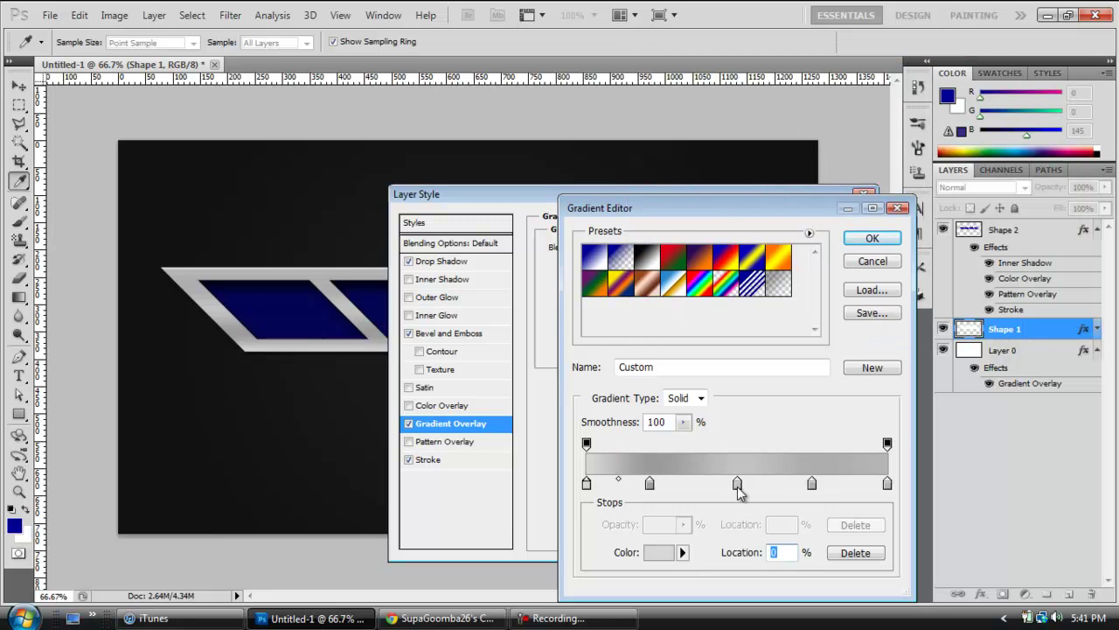
Darken the bar gradient's 75% stop, lighten its 100% stop to near-white grey, and apply the Shape 1 layer style
{"action": "double_click", "coordinate": [813, 483]}
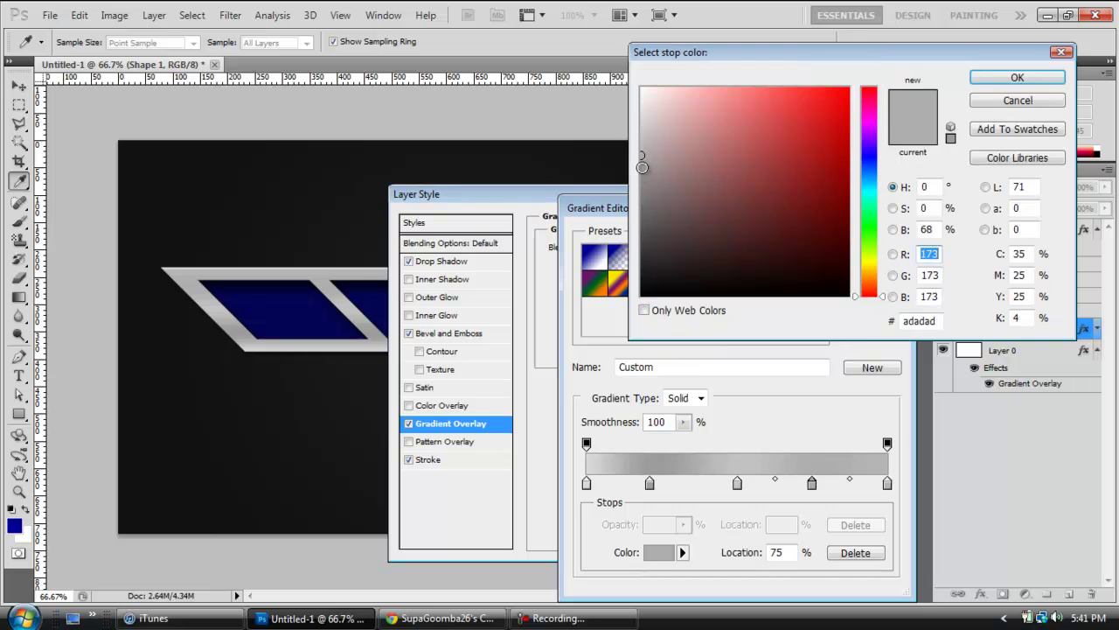
{"action": "left_click", "coordinate": [1017, 77]}
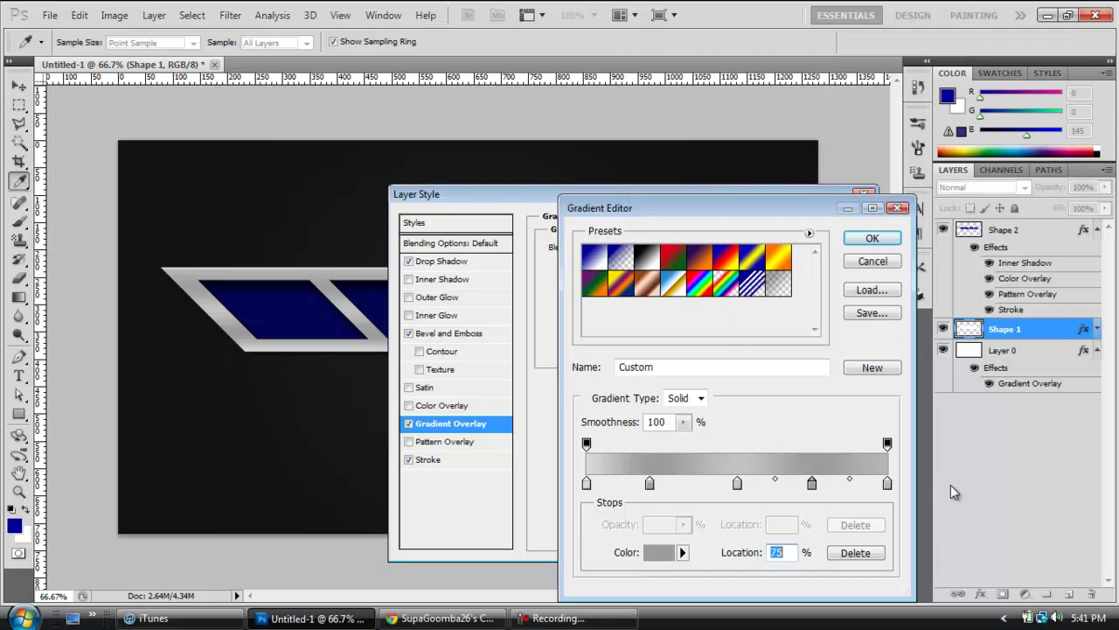
{"action": "double_click", "coordinate": [888, 483]}
{"action": "left_click", "coordinate": [634, 106]}
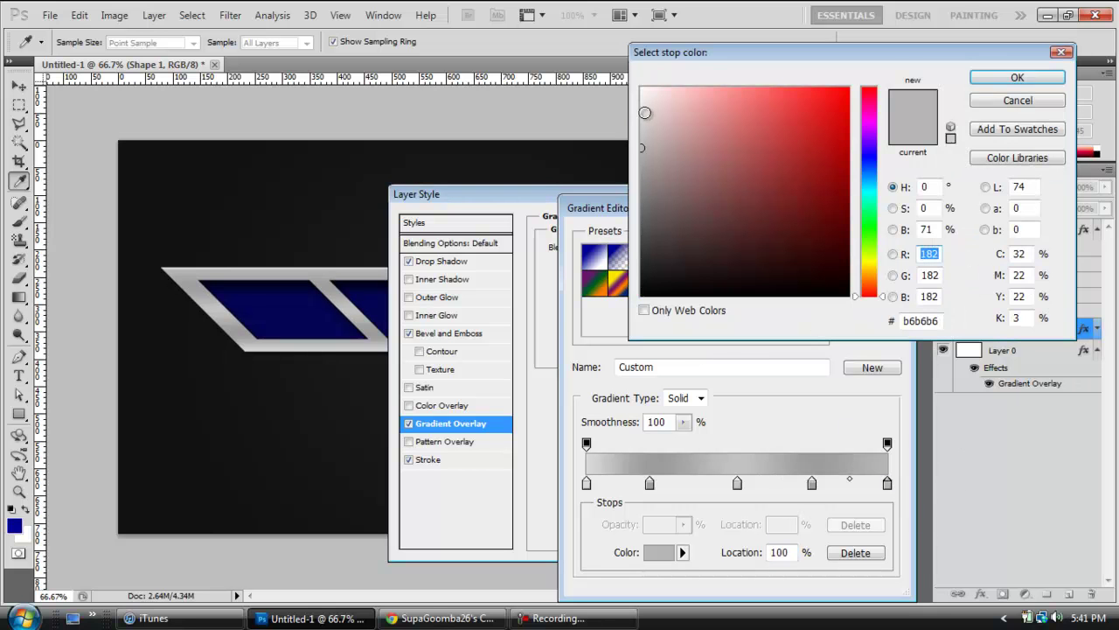
{"action": "left_click", "coordinate": [988, 77]}
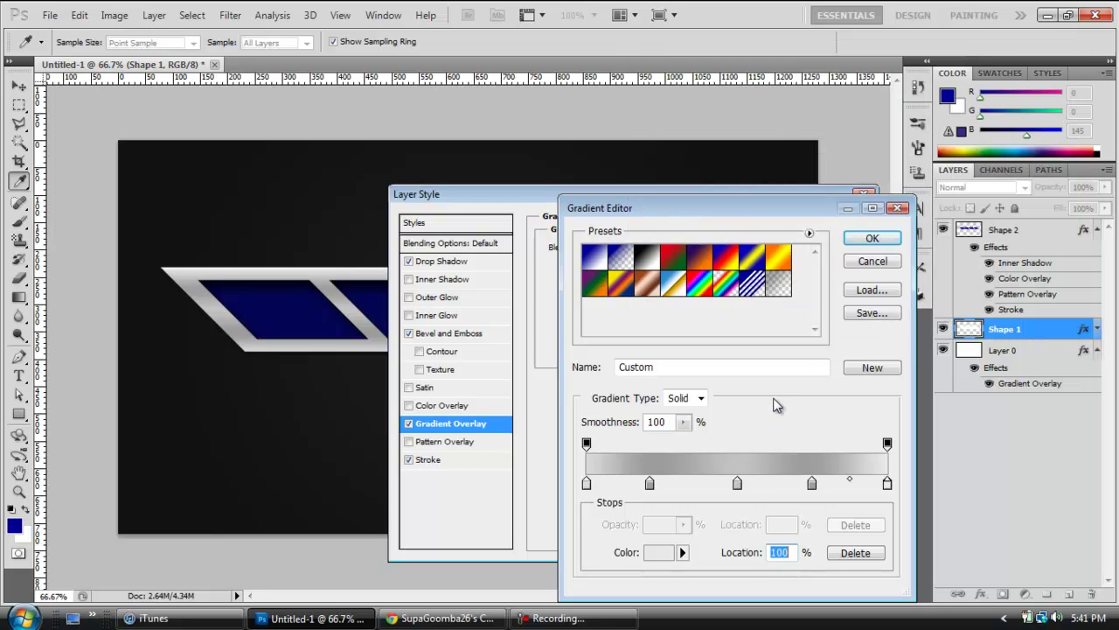
{"action": "left_click", "coordinate": [883, 238]}
{"action": "left_click", "coordinate": [865, 224]}
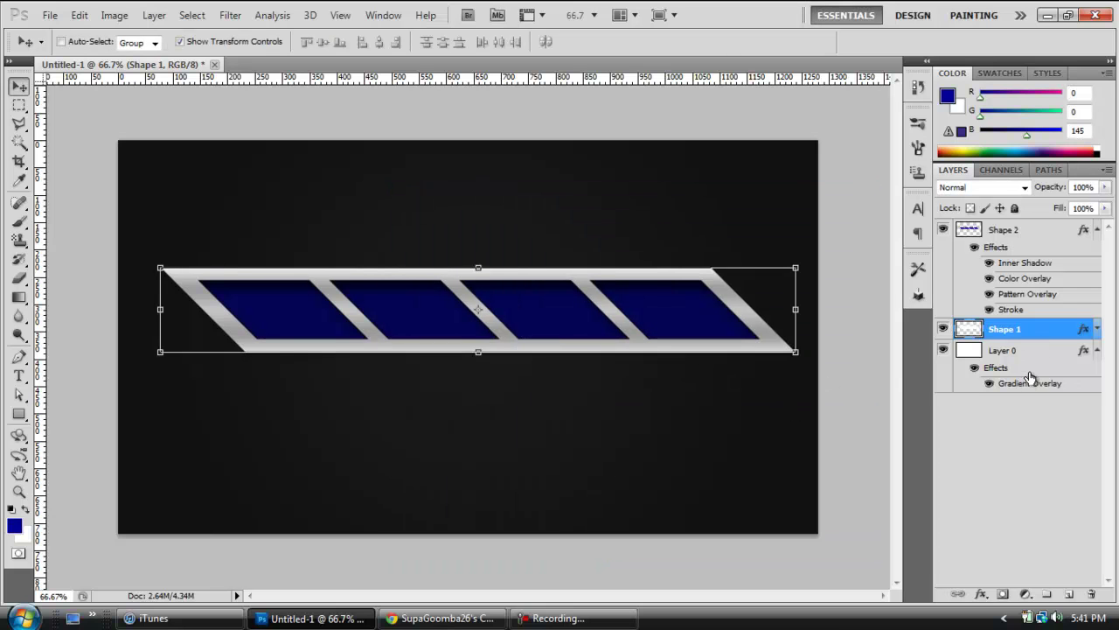
In the Bevel and Emboss of the grey bar's Shape 1 layer, set the global light angle to 35° and altitude to 26°
{"action": "left_click", "coordinate": [1097, 329]}
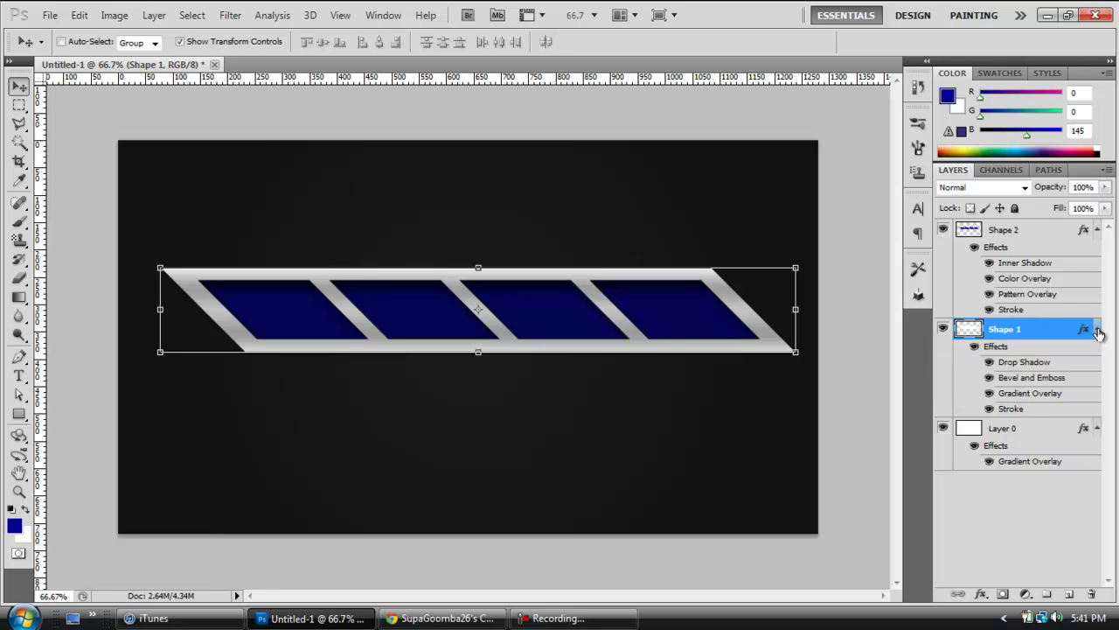
{"action": "double_click", "coordinate": [1032, 379]}
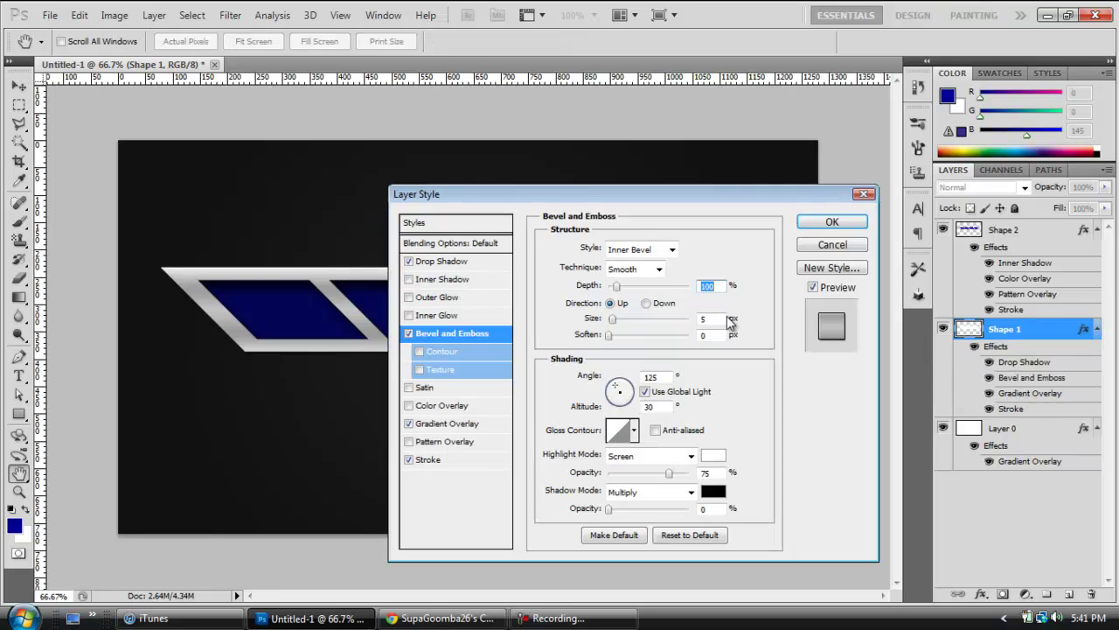
{"action": "left_click_drag", "start_coordinate": [688, 201], "coordinate": [651, 217]}
{"action": "left_click_drag", "start_coordinate": [564, 245], "coordinate": [487, 271]}
{"action": "left_click_drag", "start_coordinate": [428, 455], "coordinate": [424, 453]}
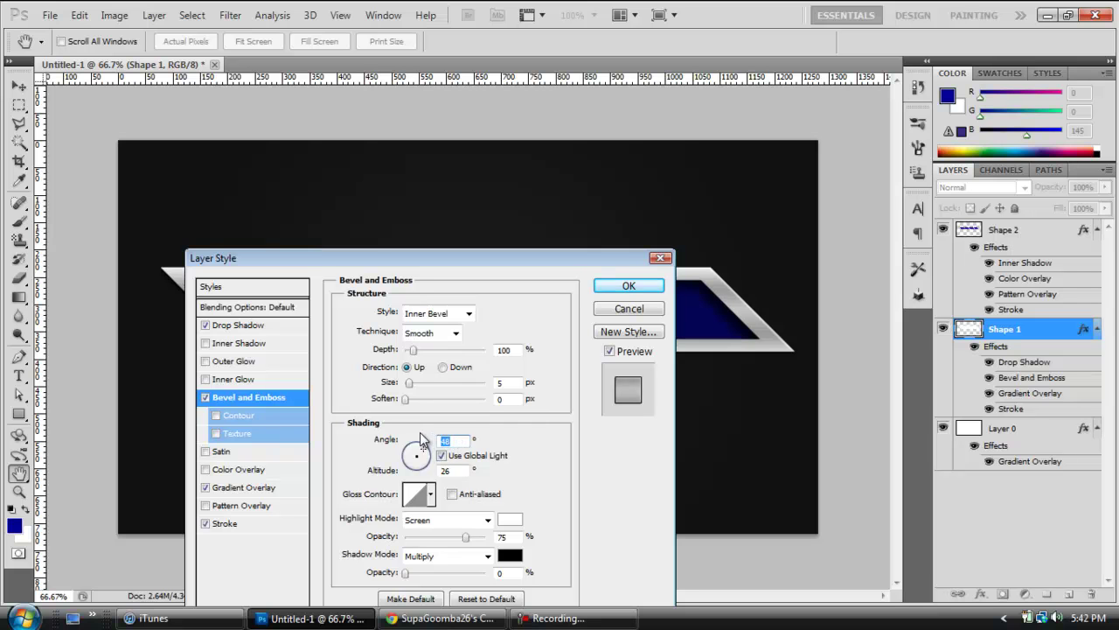
{"action": "type", "text": "35"}
Set the bevel's shadow opacity to 75% and apply the layer style to the grey bar
{"action": "left_click_drag", "start_coordinate": [529, 257], "coordinate": [552, 263]}
{"action": "left_click_drag", "start_coordinate": [425, 572], "coordinate": [467, 575]}
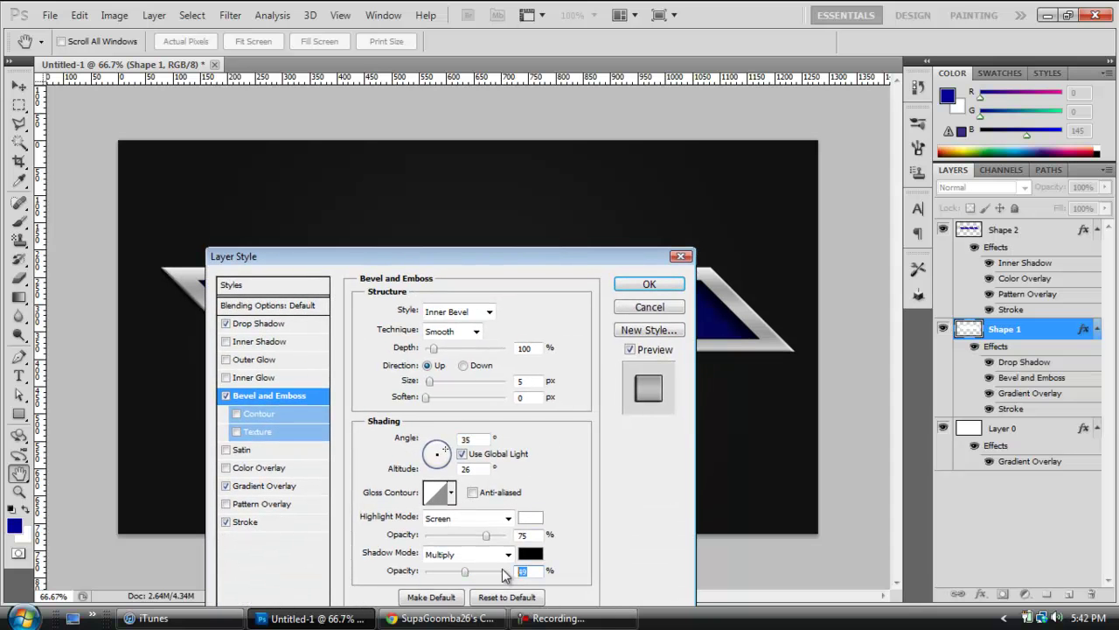
{"action": "type", "text": "75"}
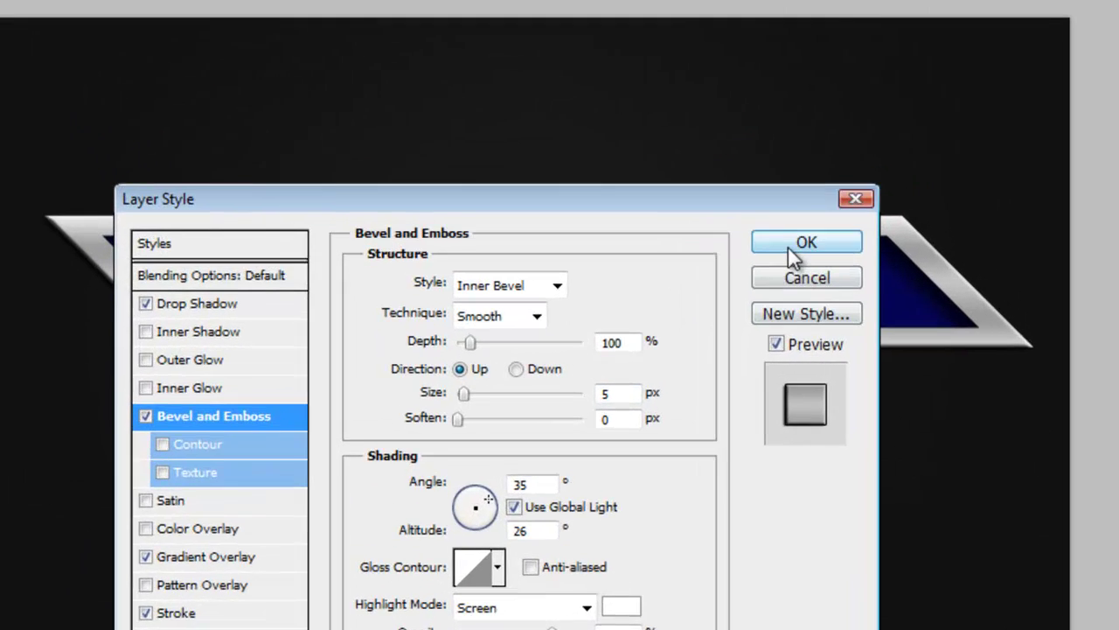
{"action": "left_click", "coordinate": [661, 281]}
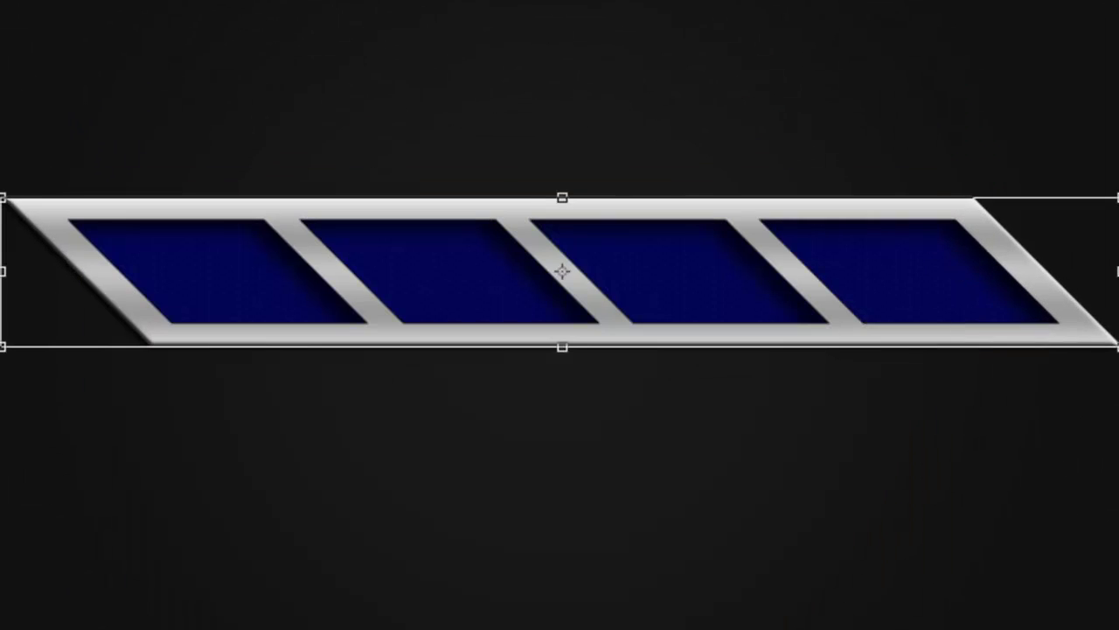
{"action": "key", "text": "Return"}
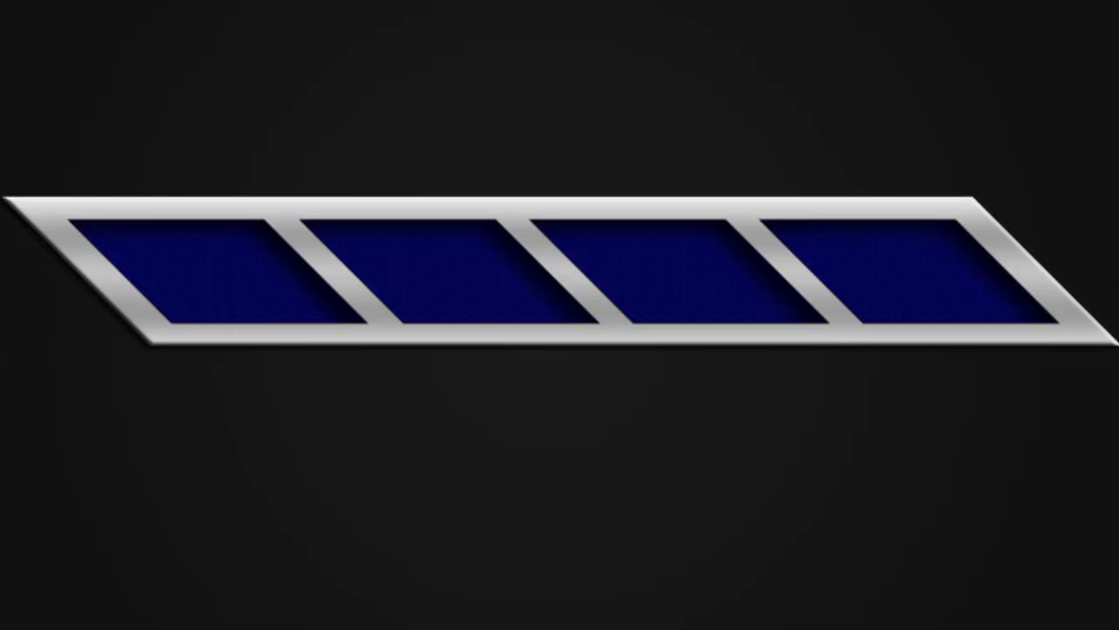